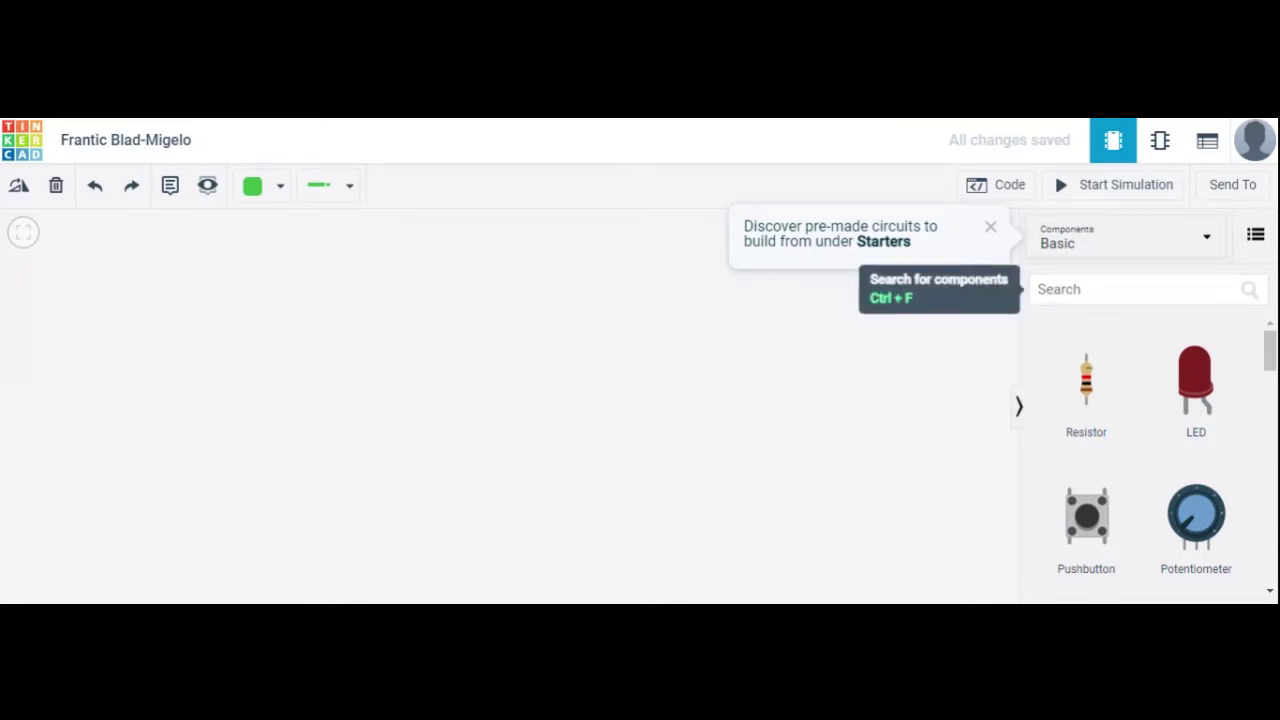
Step: Search 'Bre', place a Breadboard Small at the canvas centre, then search 'su'
key(ctrl+f)
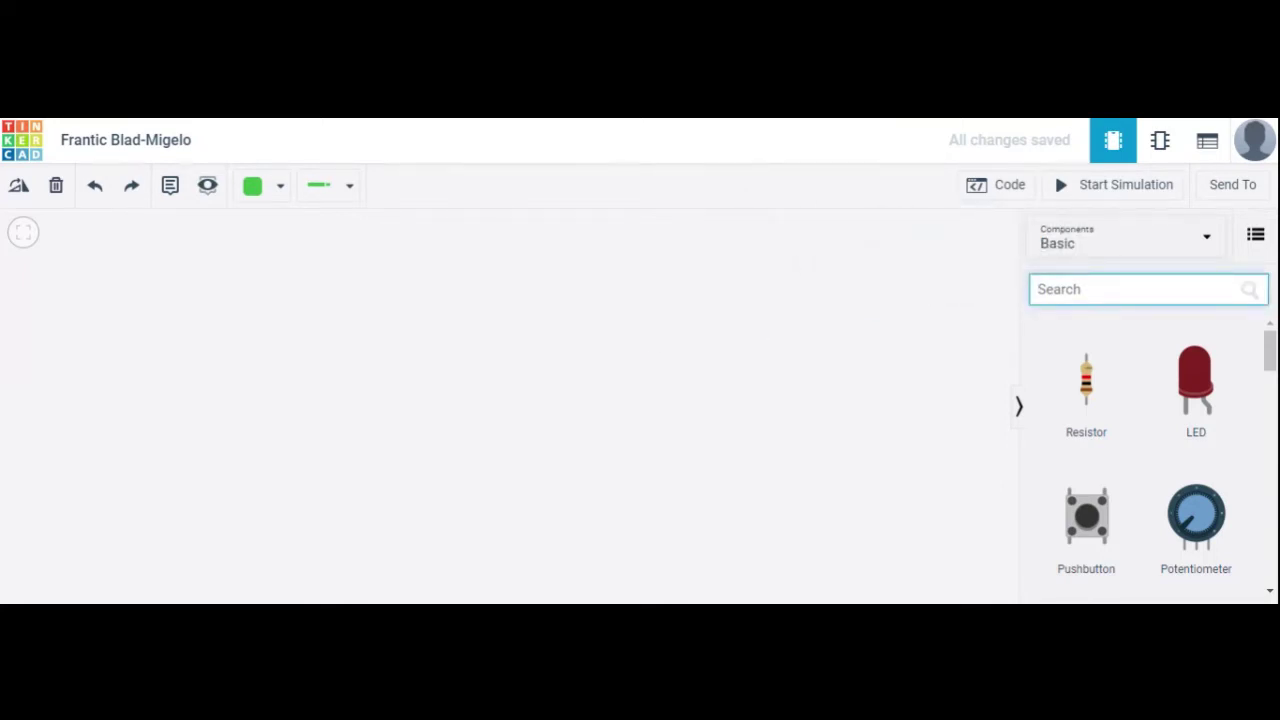
text(Bre)
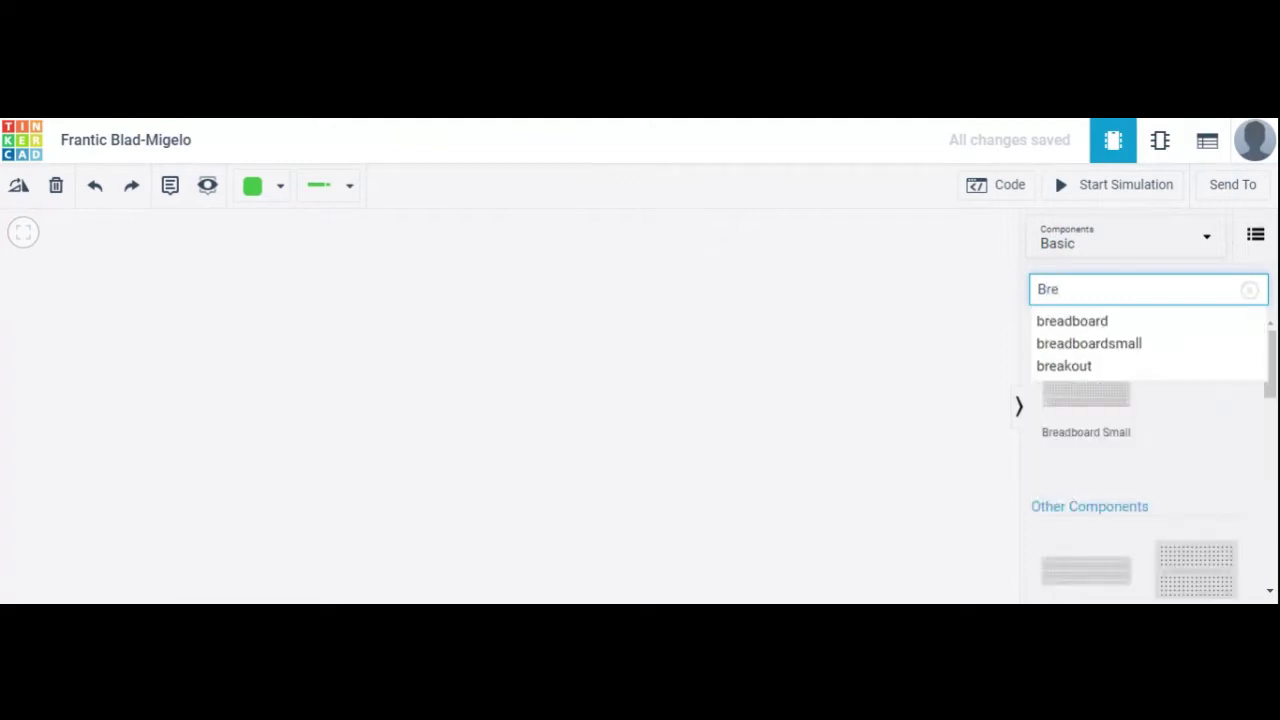
click(1066, 321)
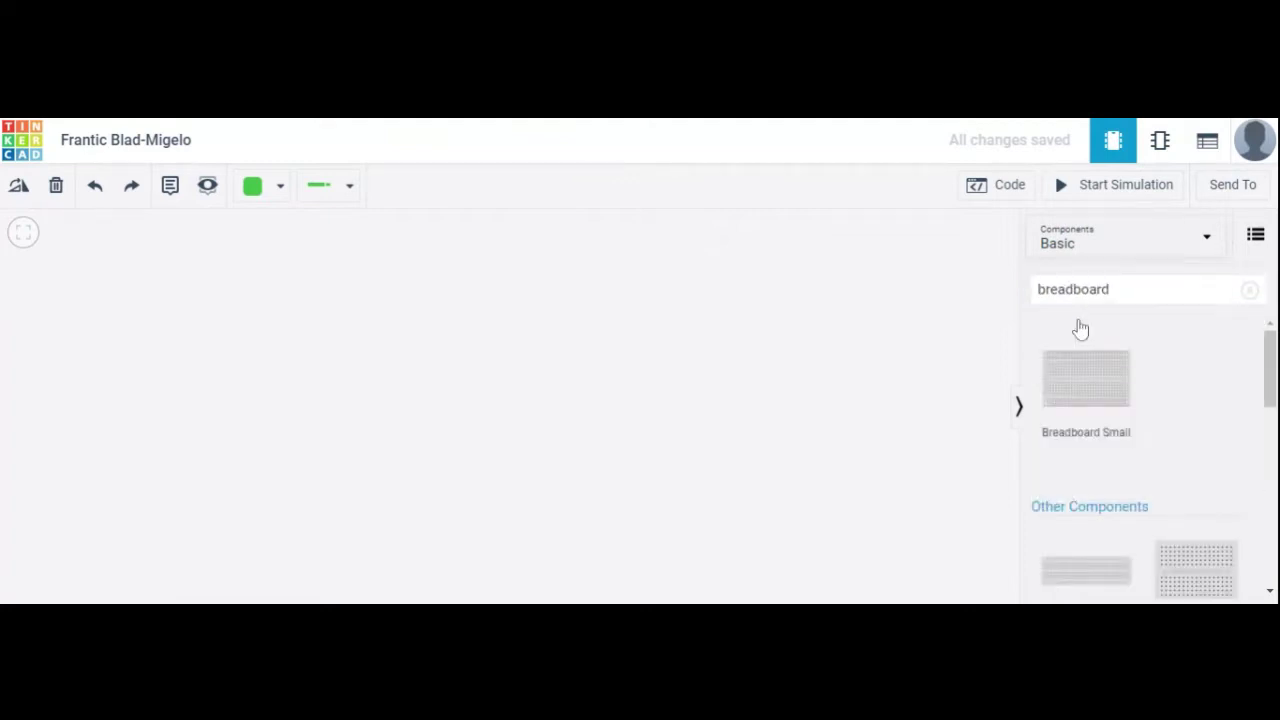
click(1096, 396)
drag(964, 470, 486, 428)
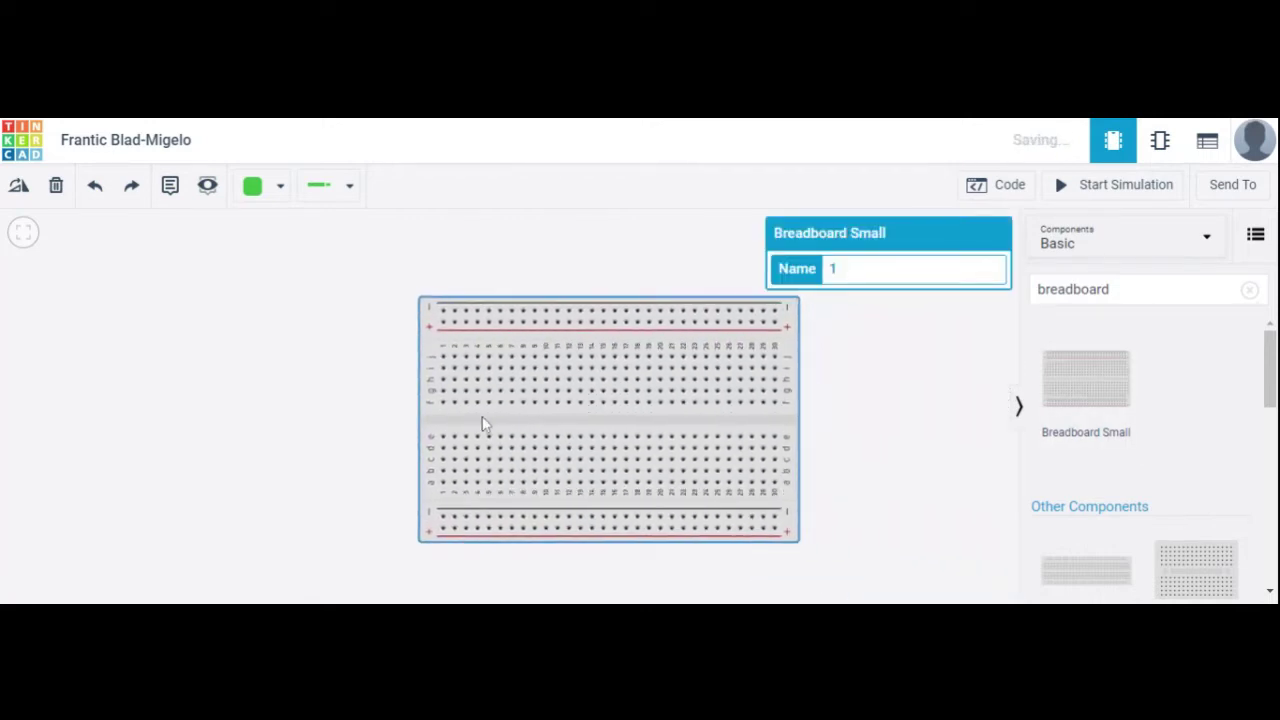
click(1249, 290)
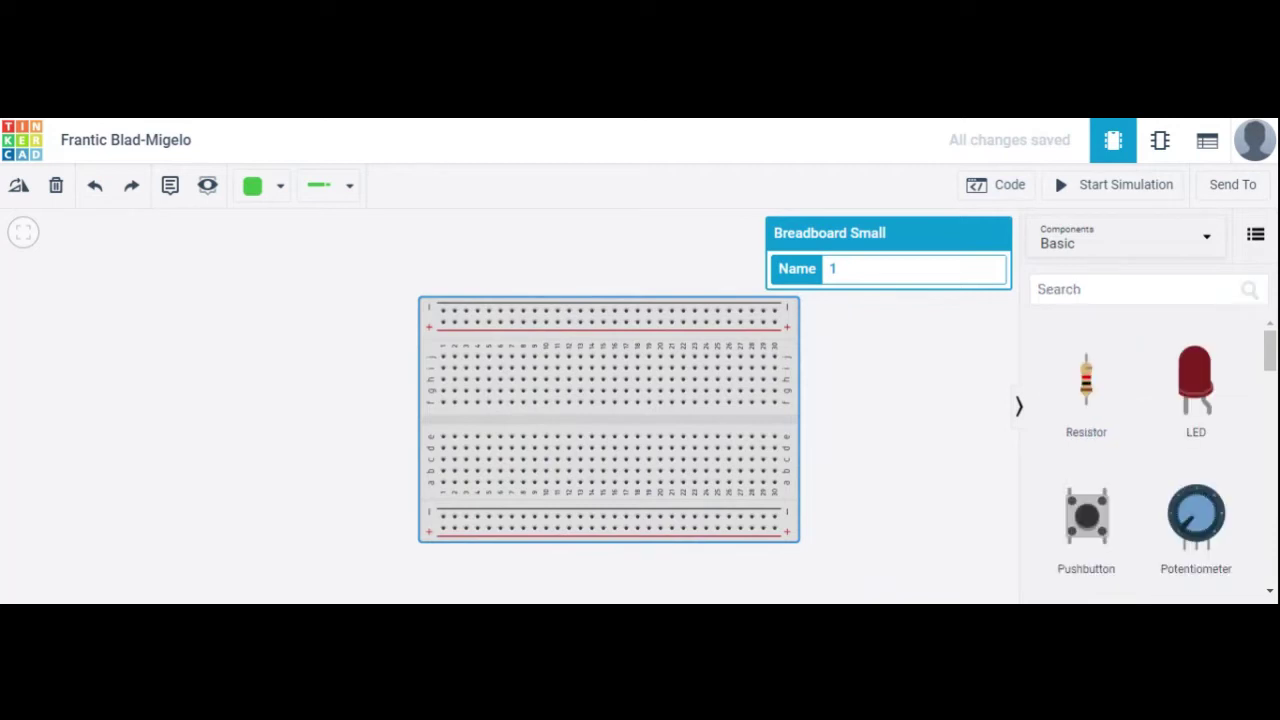
text(su)
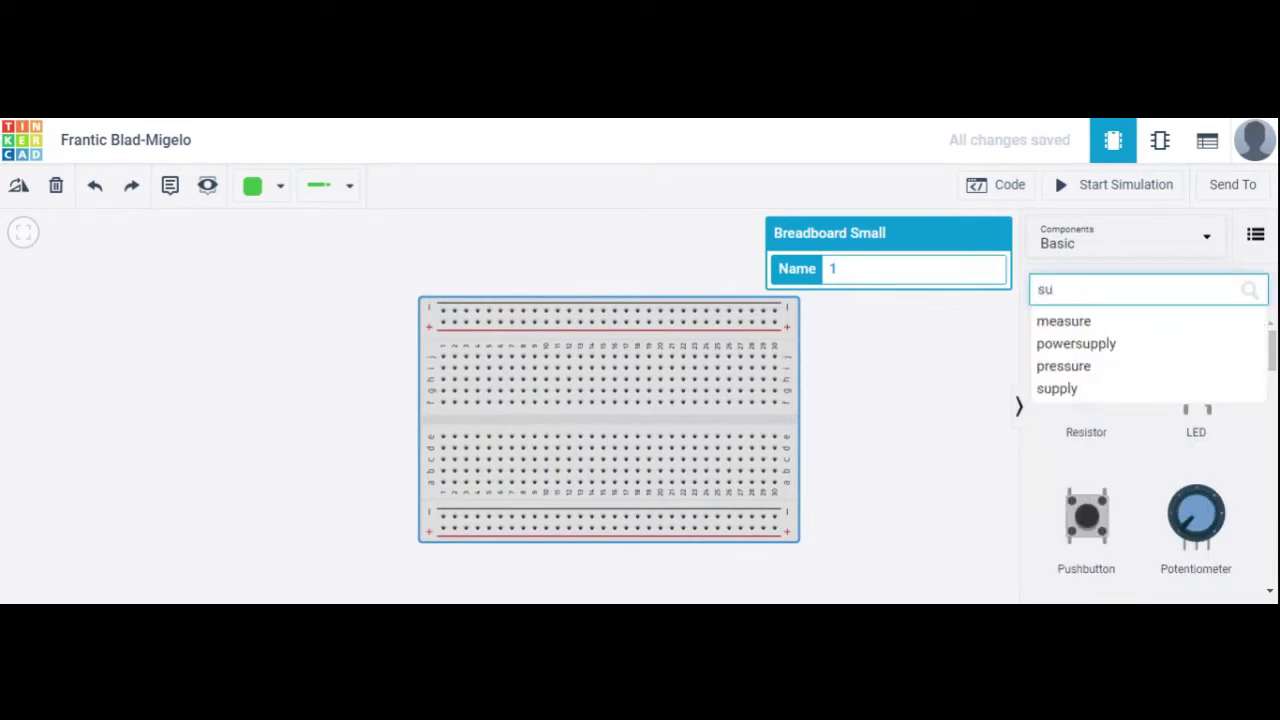
Step: Place a Power Supply left of the breadboard and shift the breadboard slightly left
click(1100, 389)
drag(1271, 350, 1265, 402)
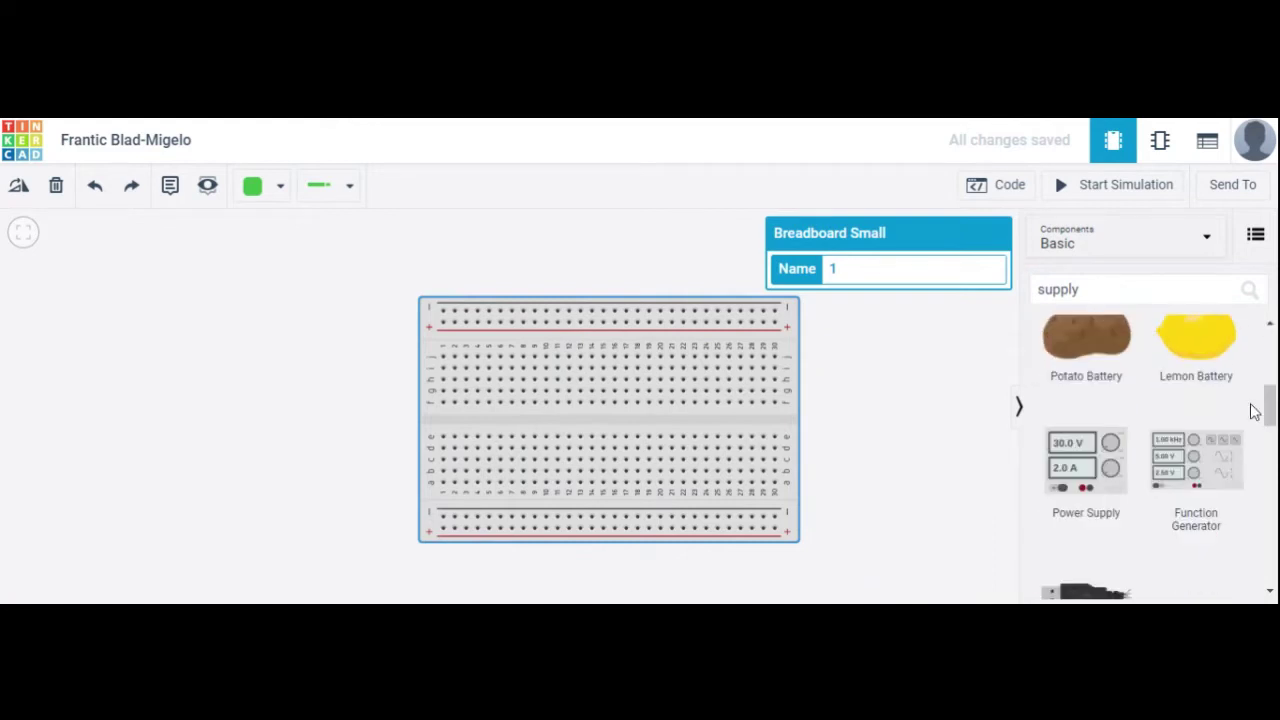
drag(1105, 462, 176, 455)
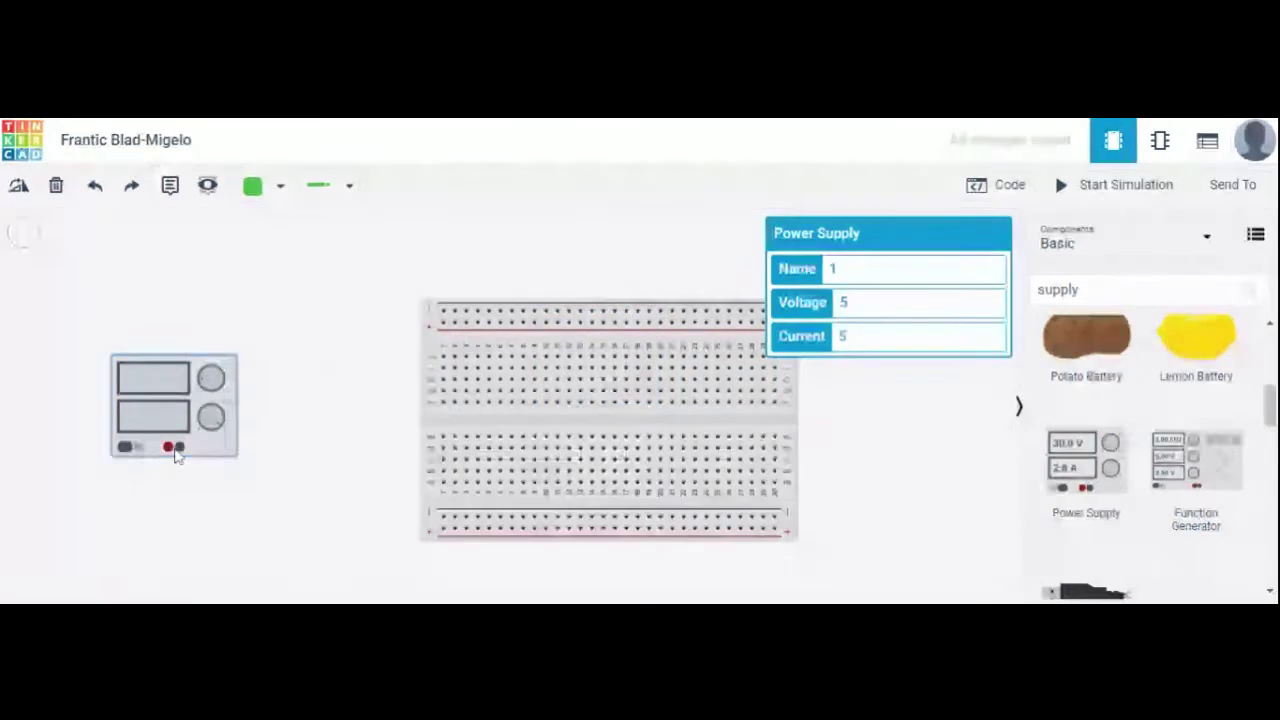
drag(634, 430, 580, 430)
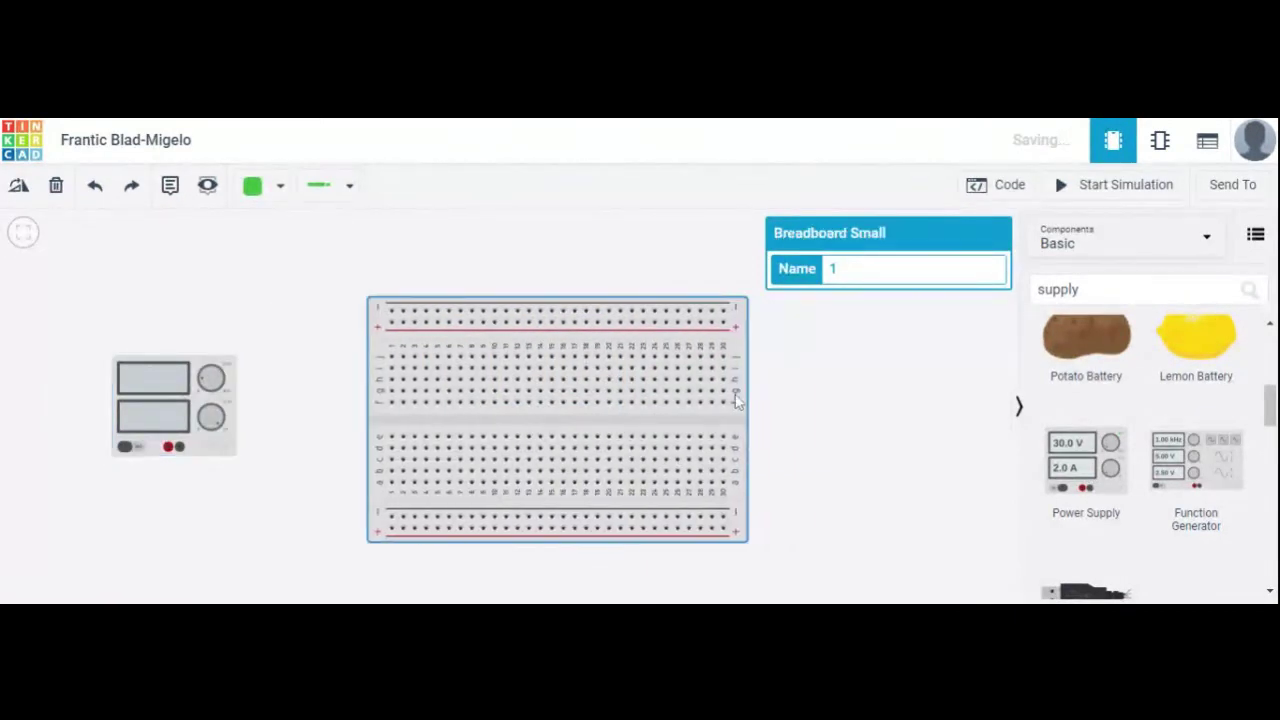
Step: Clear the supply search and begin a wire at the supply's negative terminal
click(196, 400)
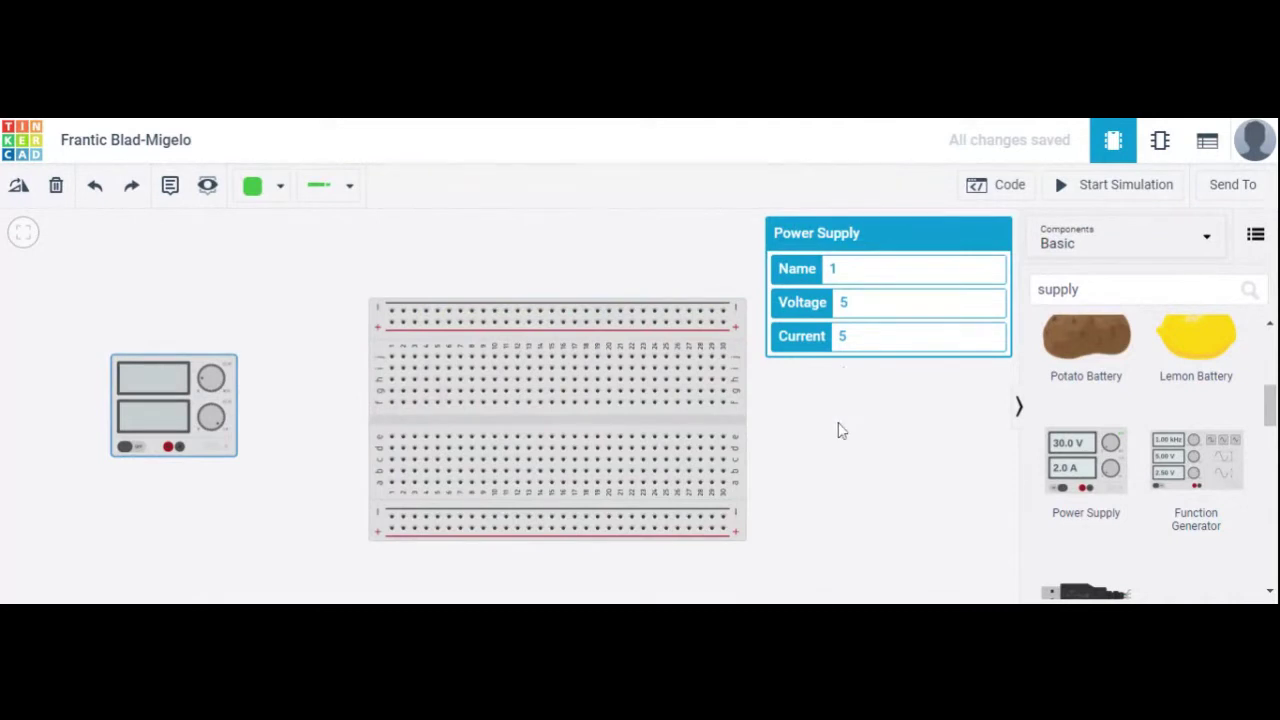
click(843, 455)
click(1078, 289)
key(BackSpace)
key(BackSpace)
key(BackSpace)
key(BackSpace)
key(BackSpace)
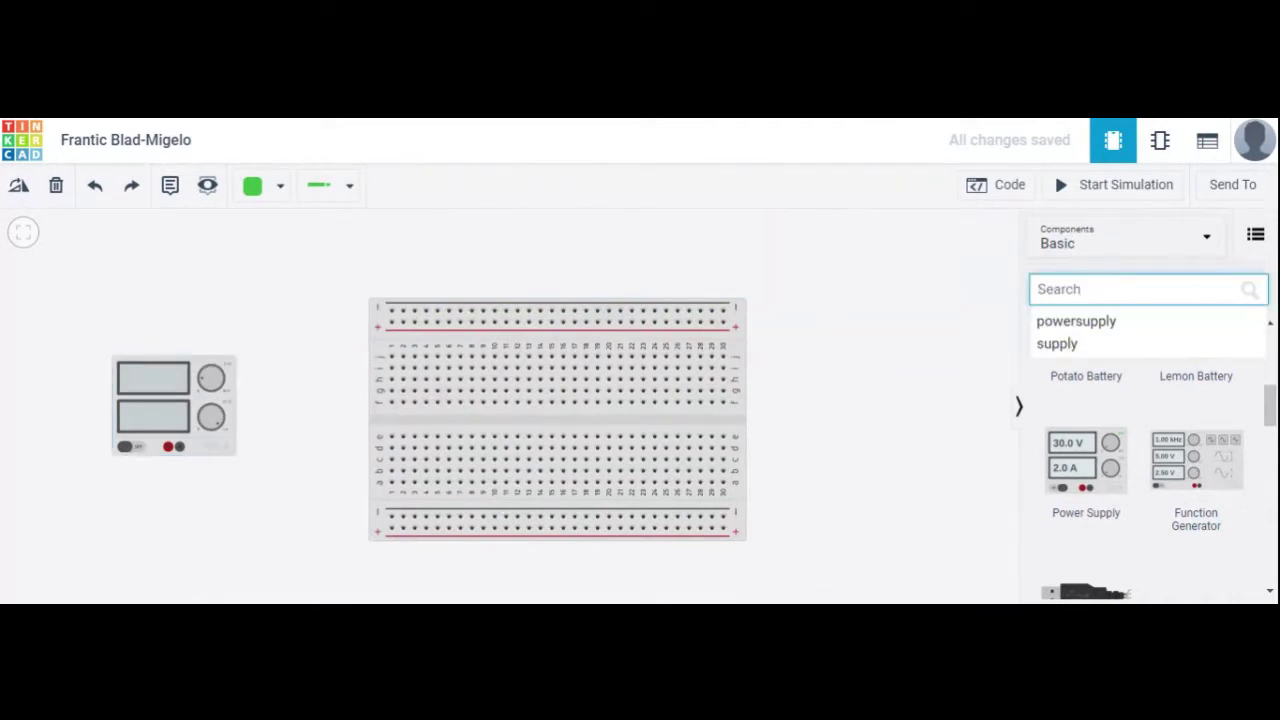
click(926, 392)
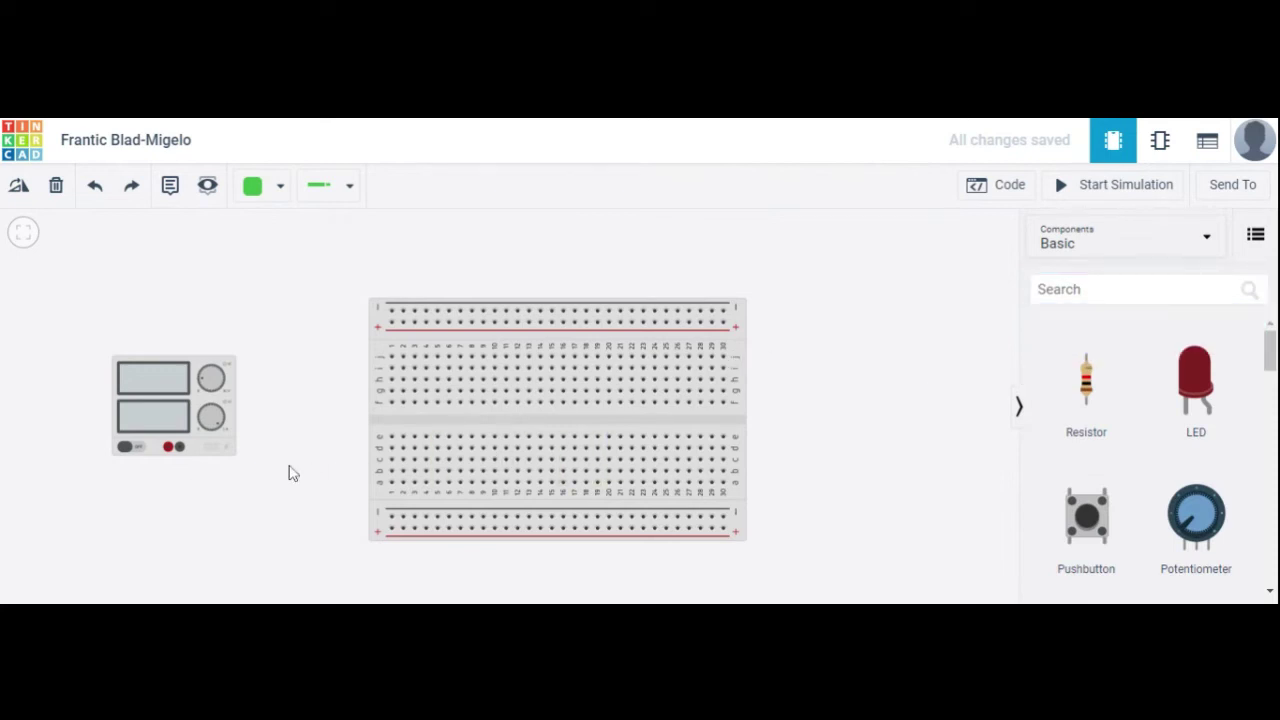
click(180, 447)
Step: Run the negative wire to the bottom rail and route the positive wire around the supply to the top rail
click(180, 518)
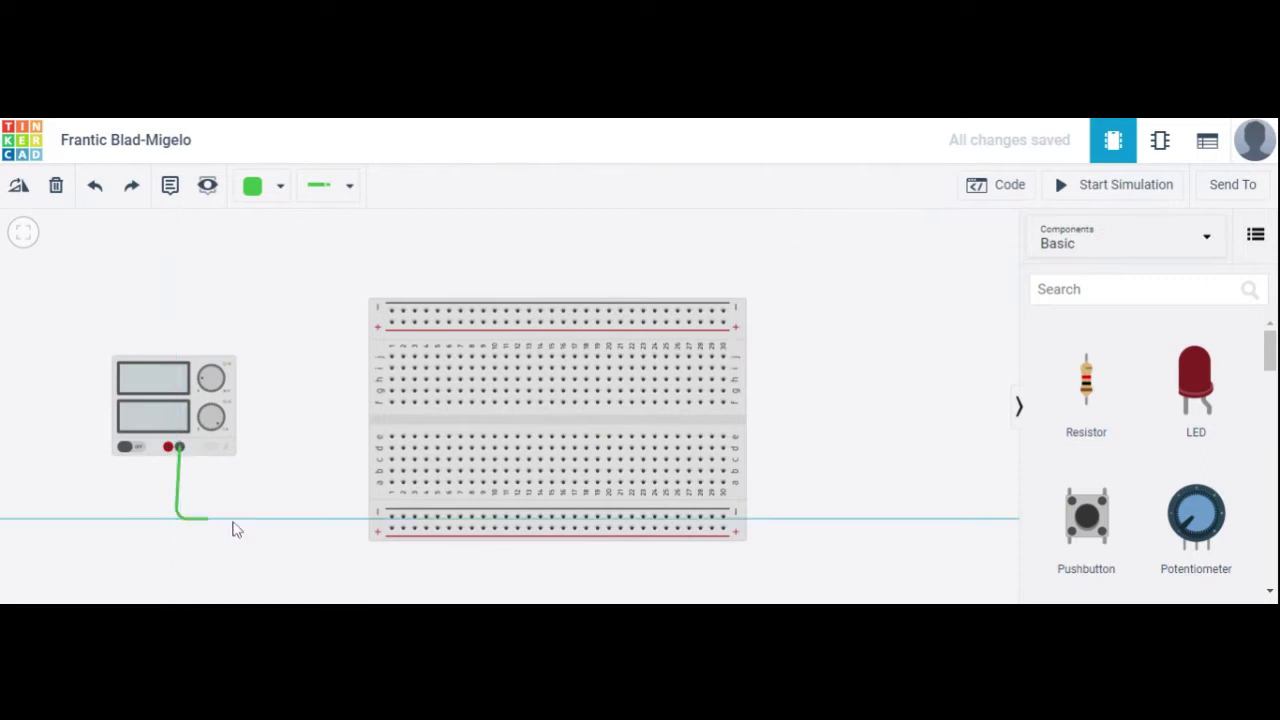
click(391, 517)
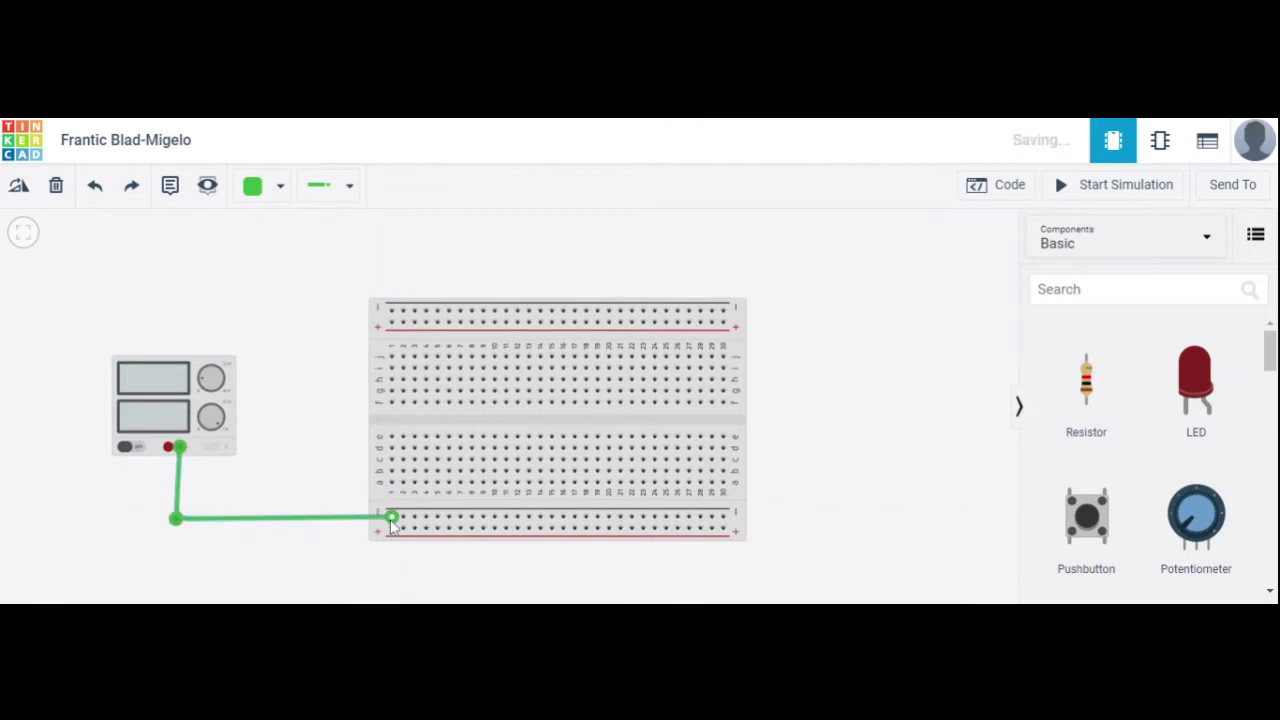
click(170, 448)
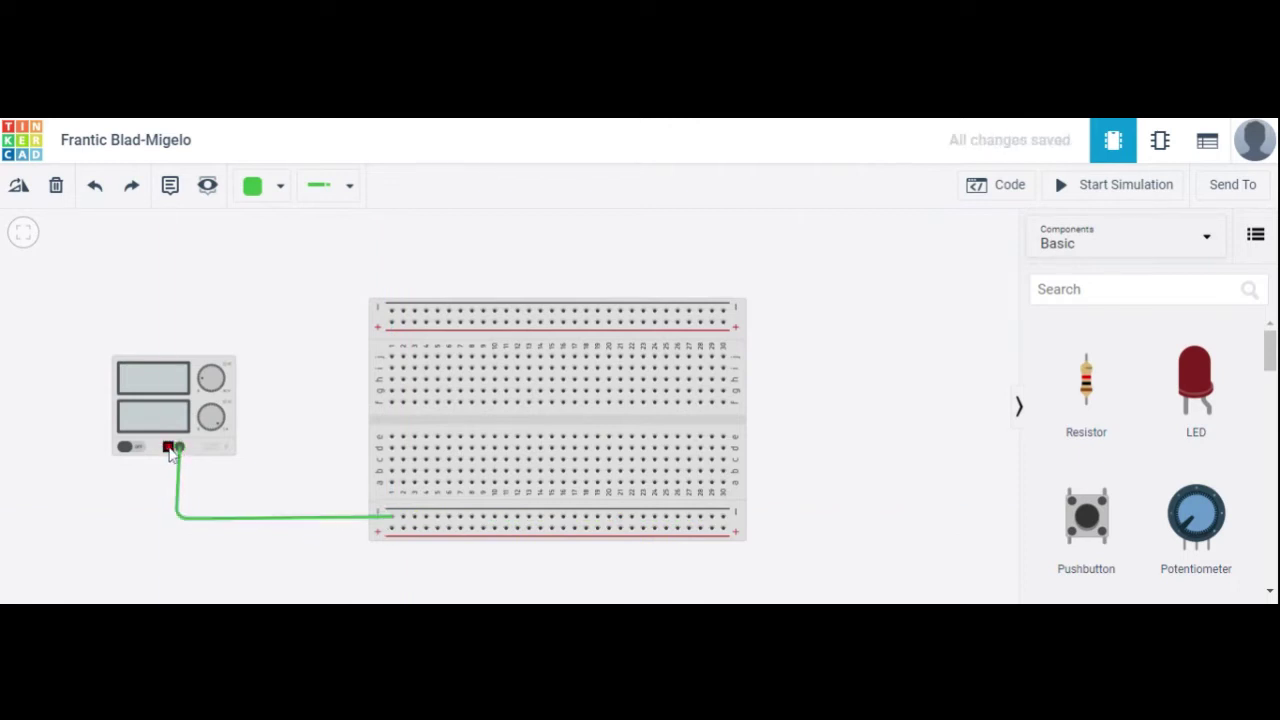
click(168, 468)
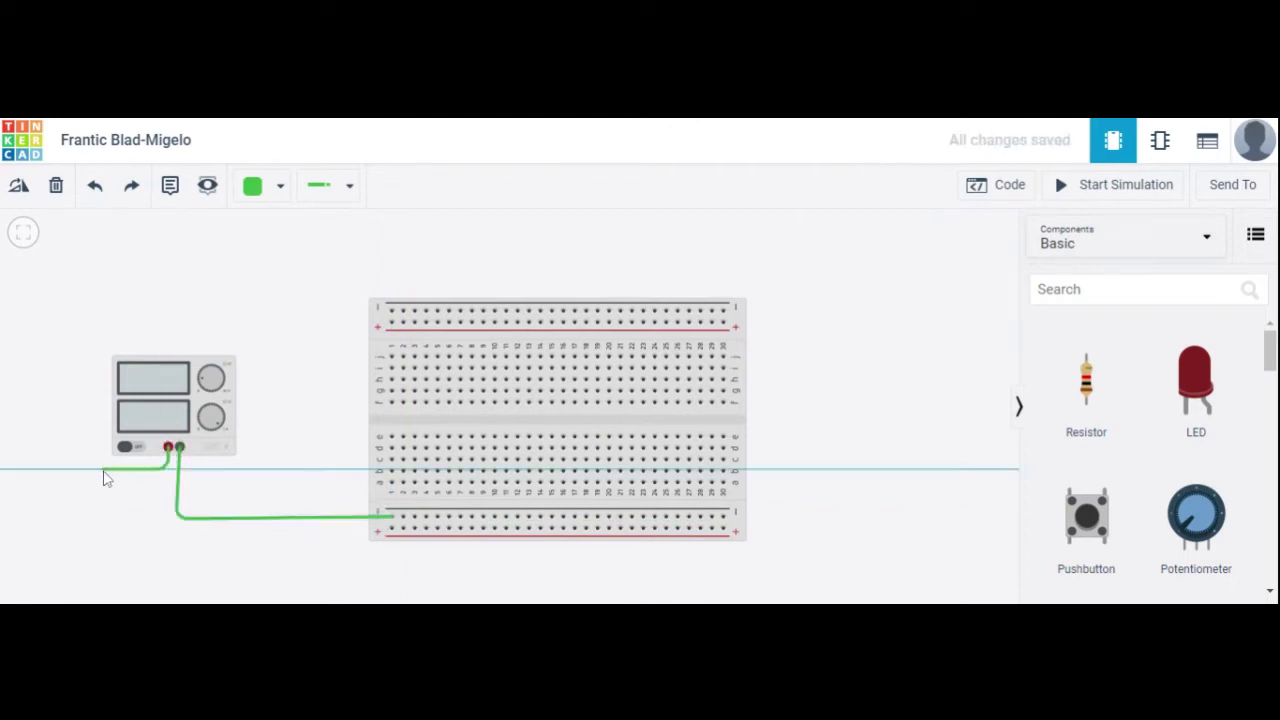
click(103, 470)
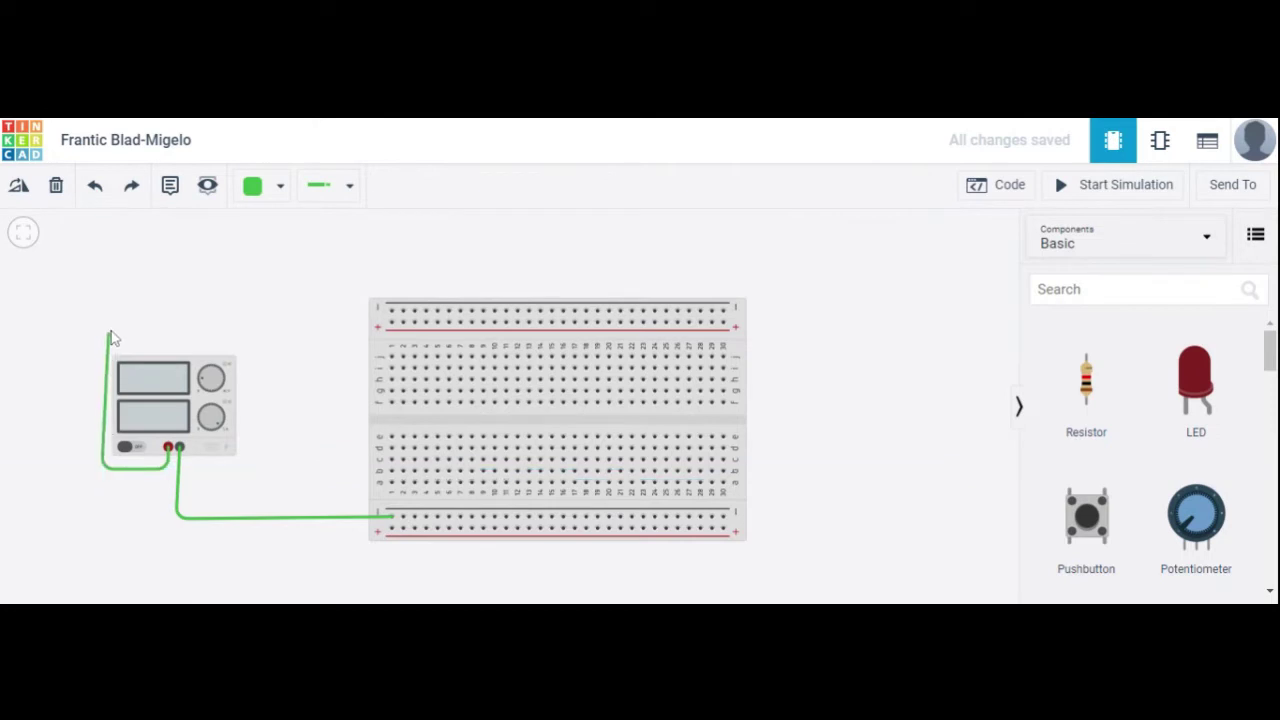
click(110, 324)
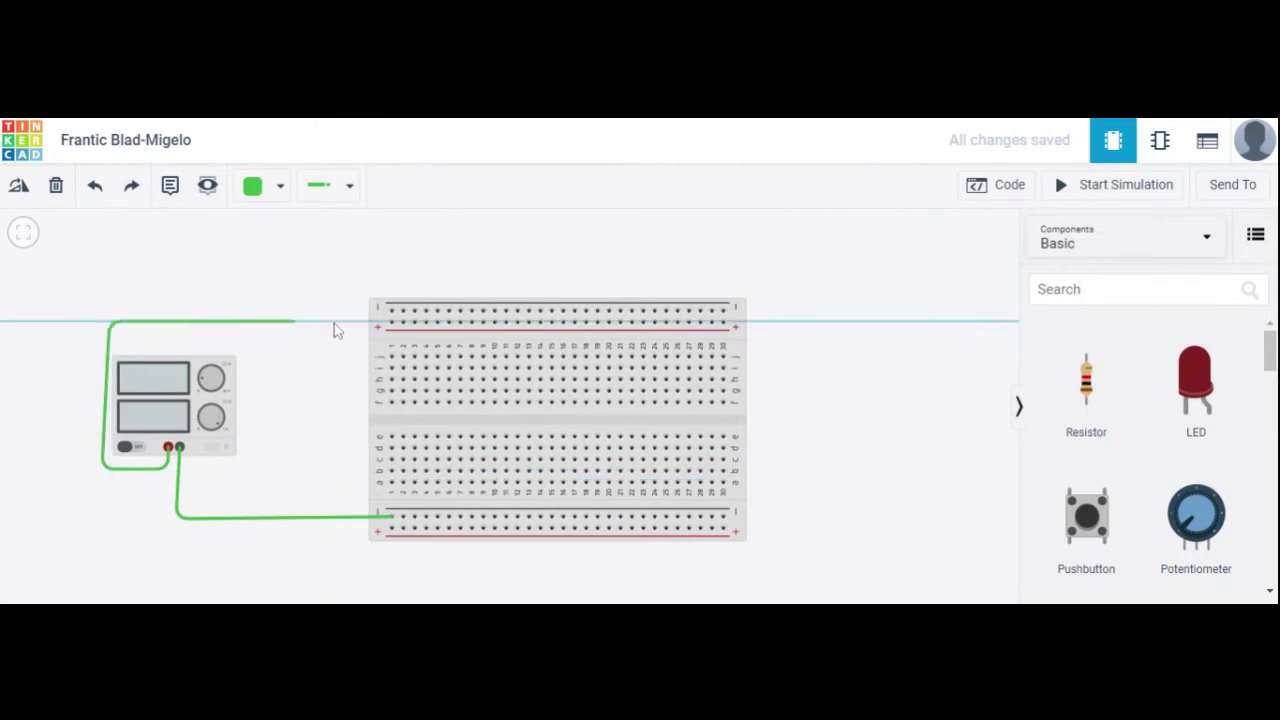
click(390, 322)
drag(111, 330, 101, 322)
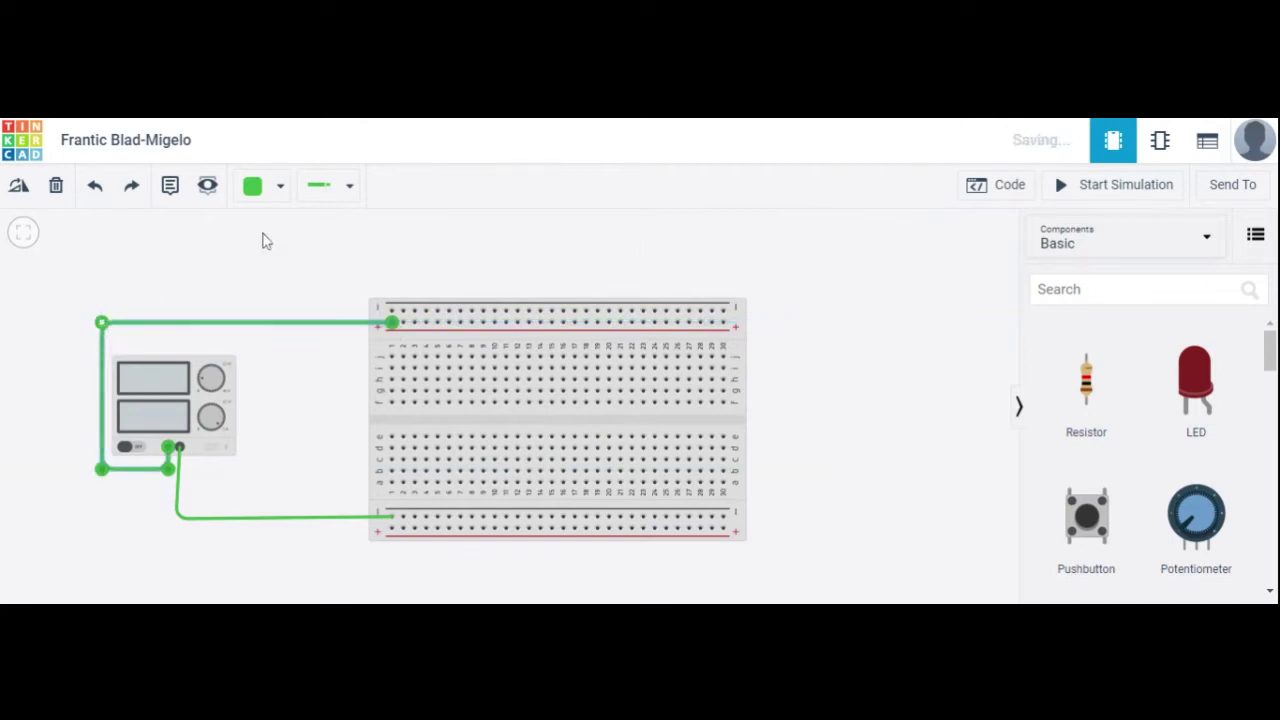
click(282, 186)
Step: Colour the positive supply wire red and the negative wire black
click(285, 277)
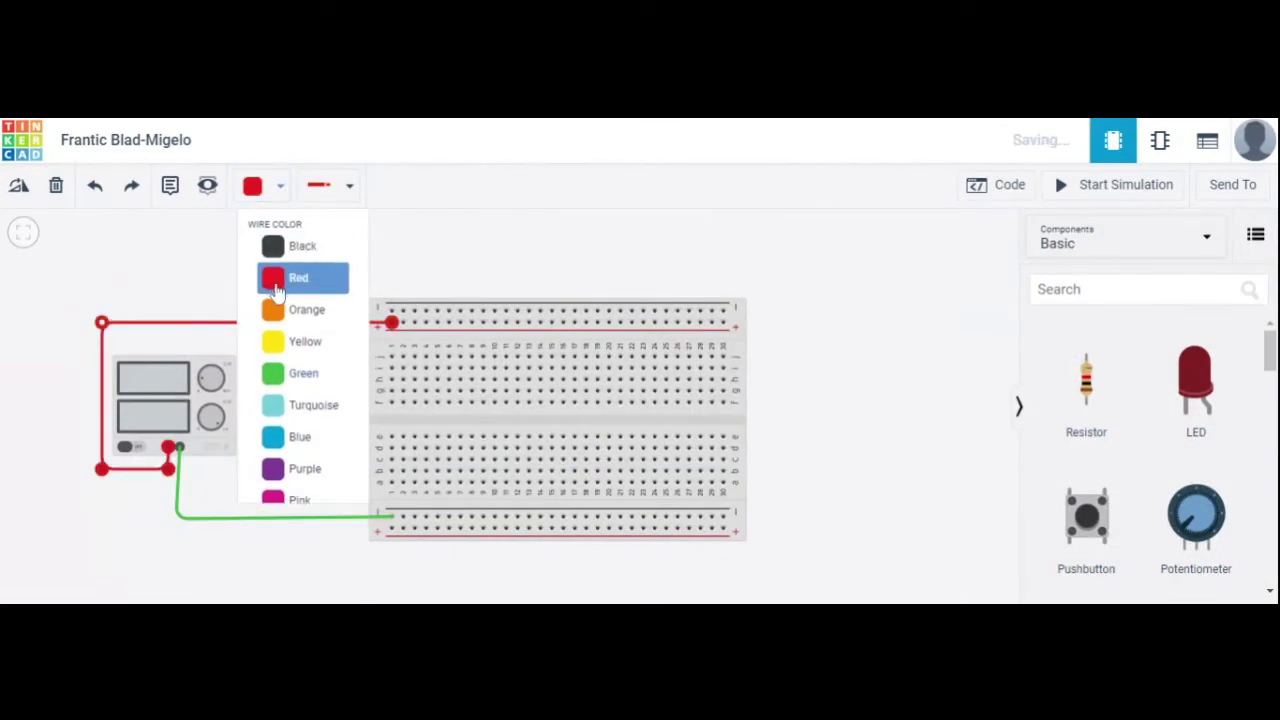
click(177, 505)
click(280, 187)
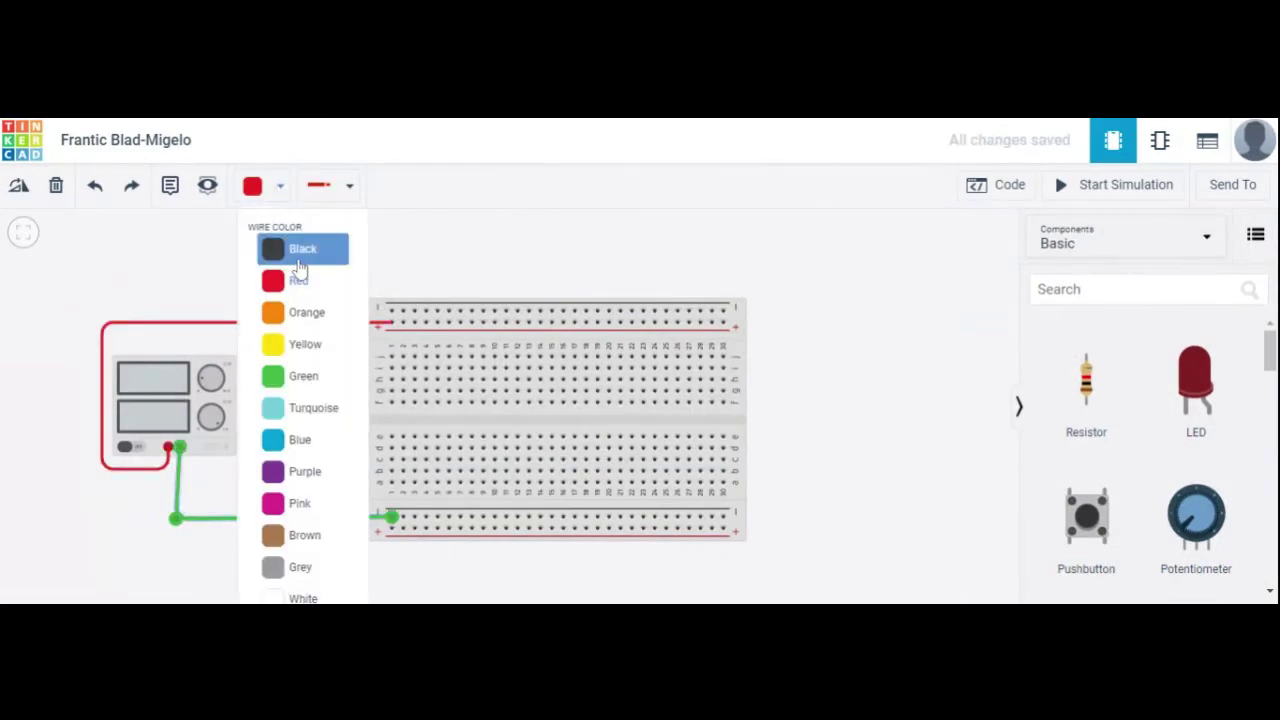
click(300, 250)
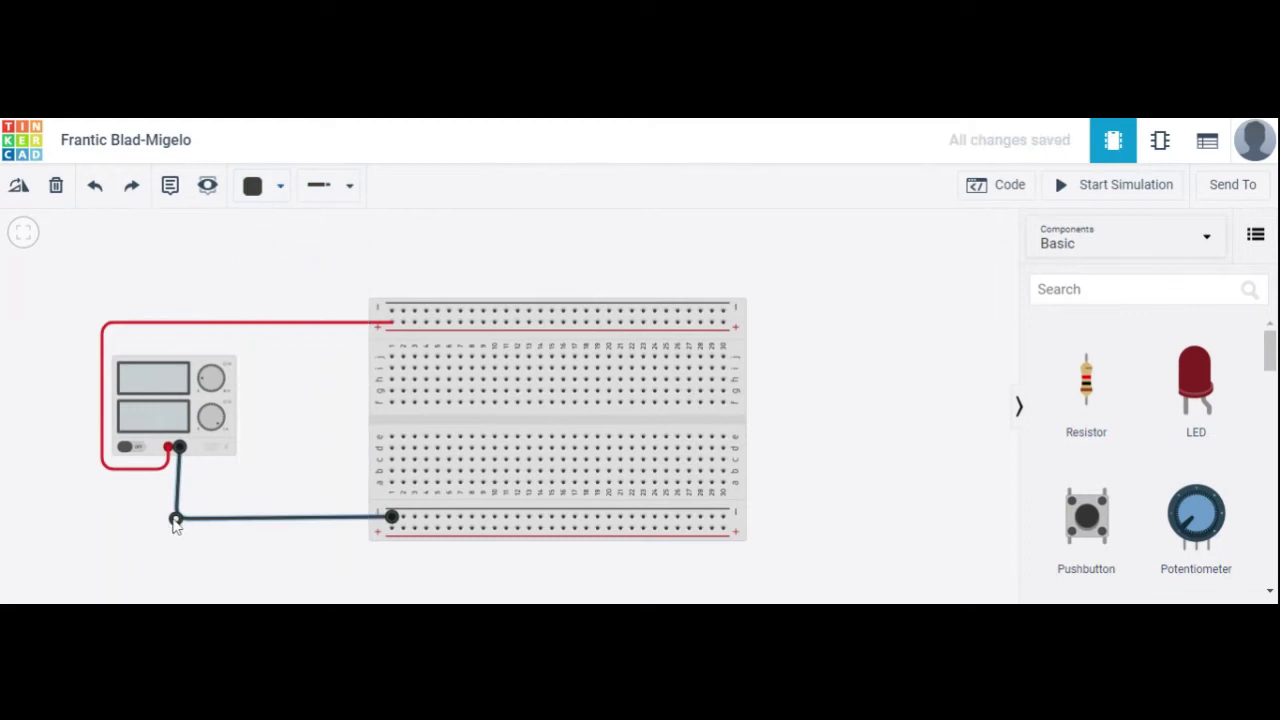
drag(175, 520, 177, 518)
click(295, 282)
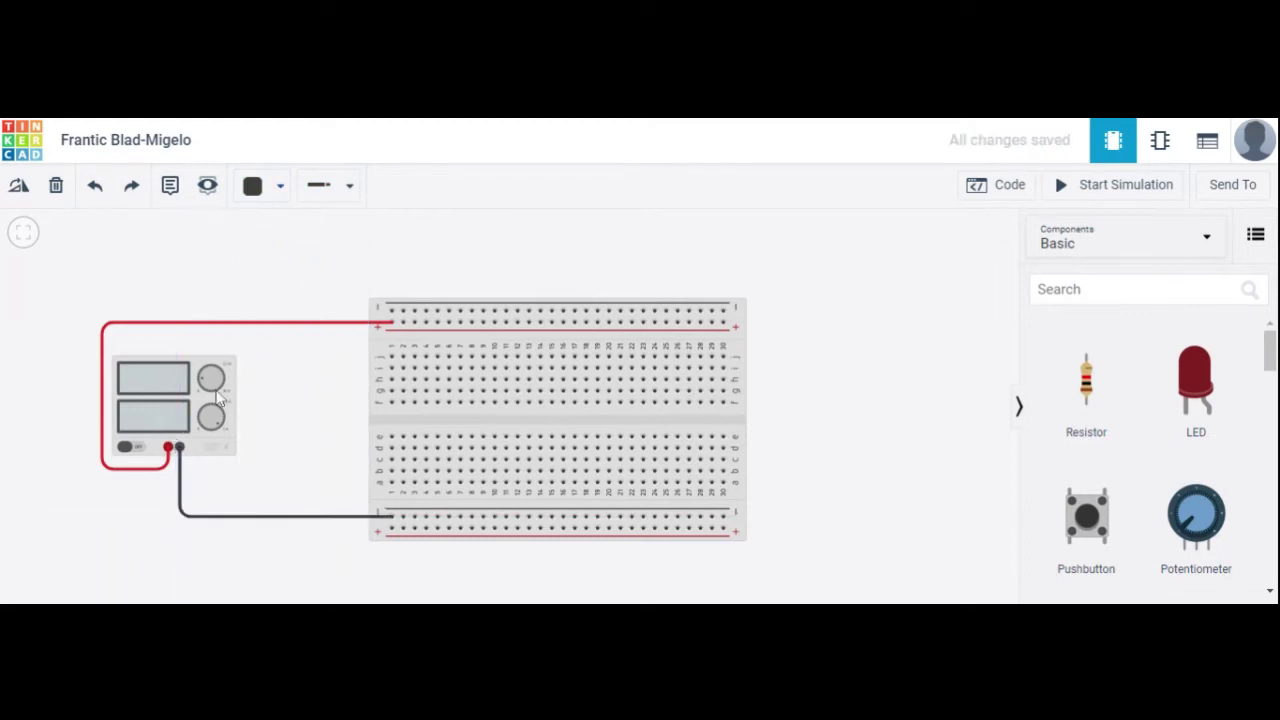
Step: Check the 5 V, 5 A power supply settings and the black ground wire
click(182, 414)
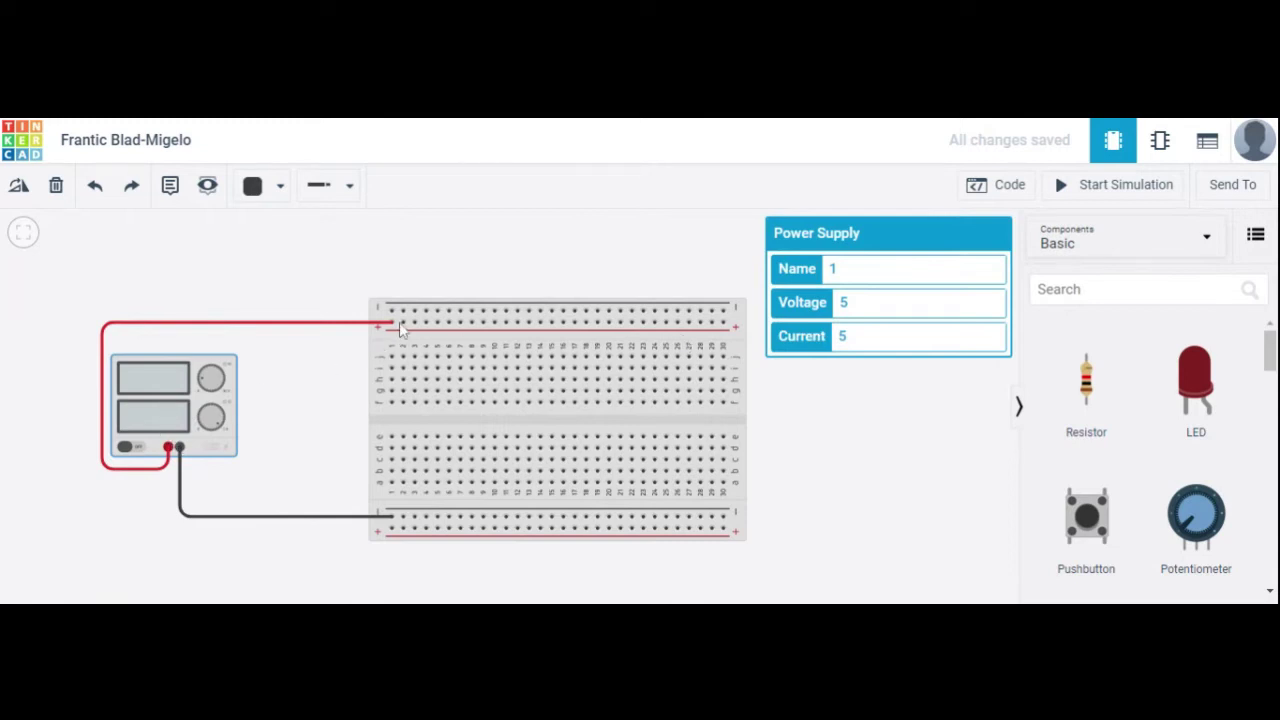
click(651, 271)
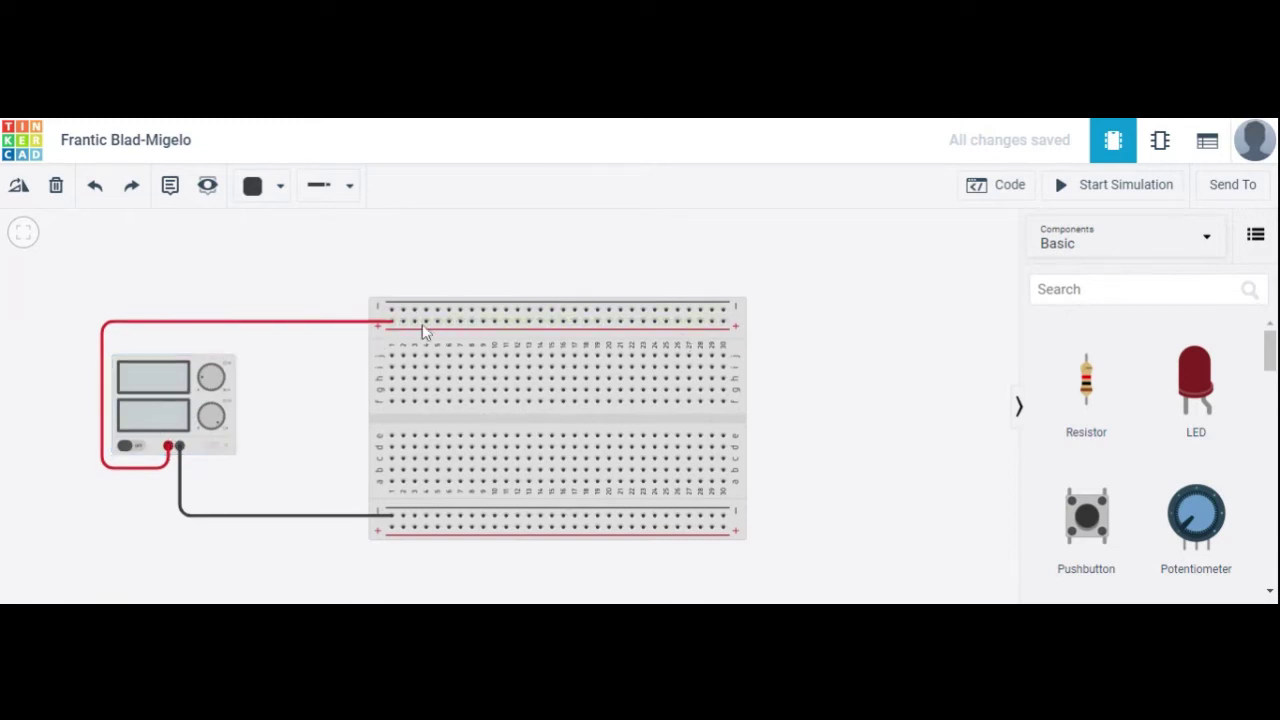
click(388, 517)
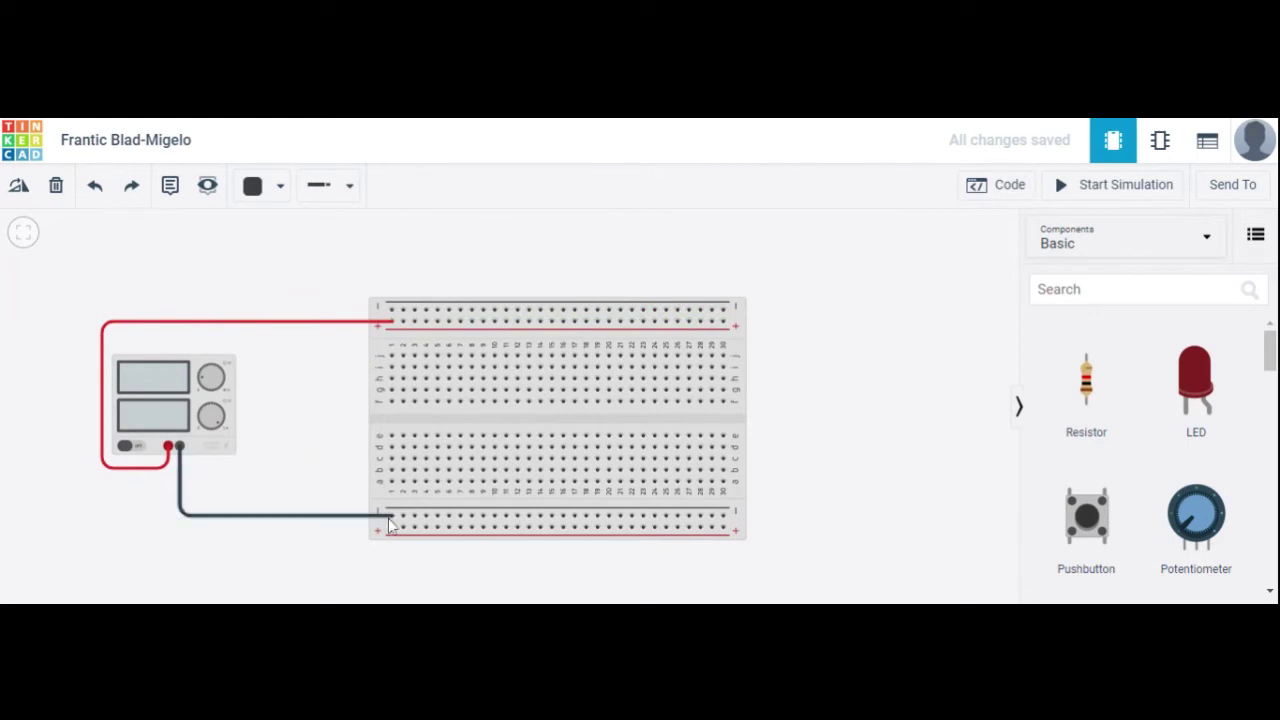
click(954, 457)
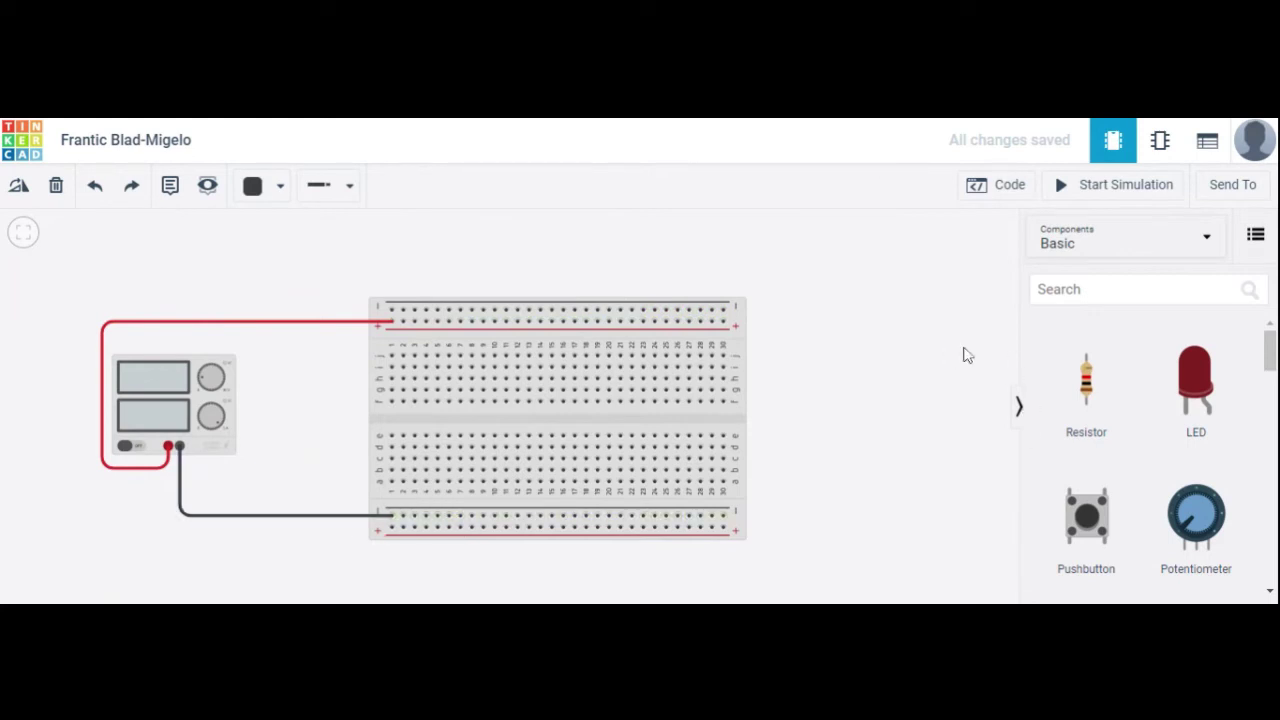
click(1140, 289)
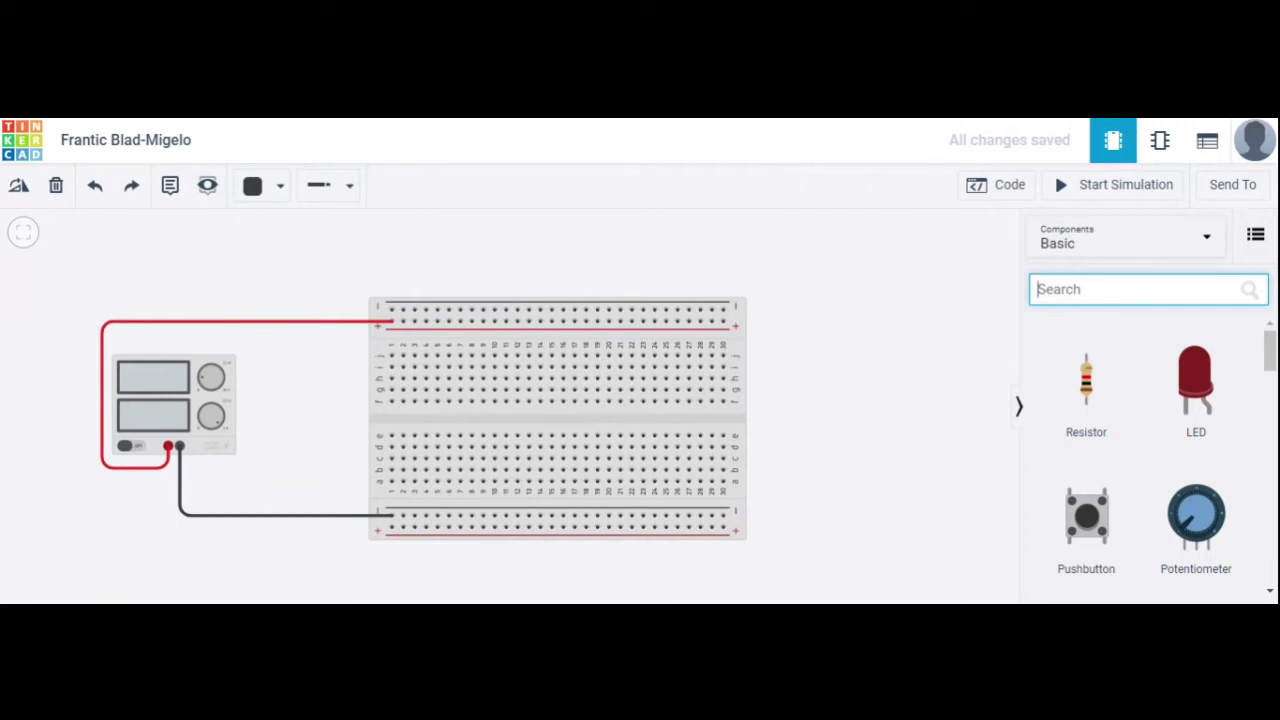
Step: Place a 74HC08 (searched as 7408) across the centre gap and an LED in the upper rows
text(7408)
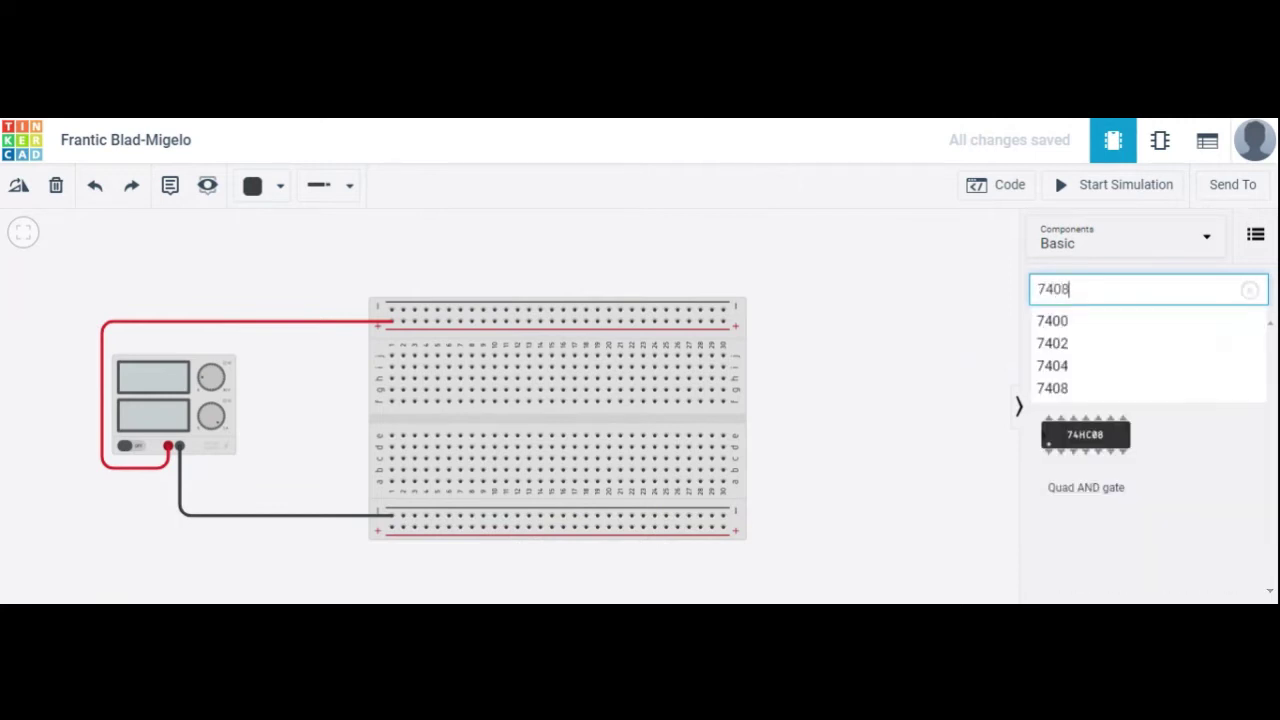
drag(1112, 440, 616, 430)
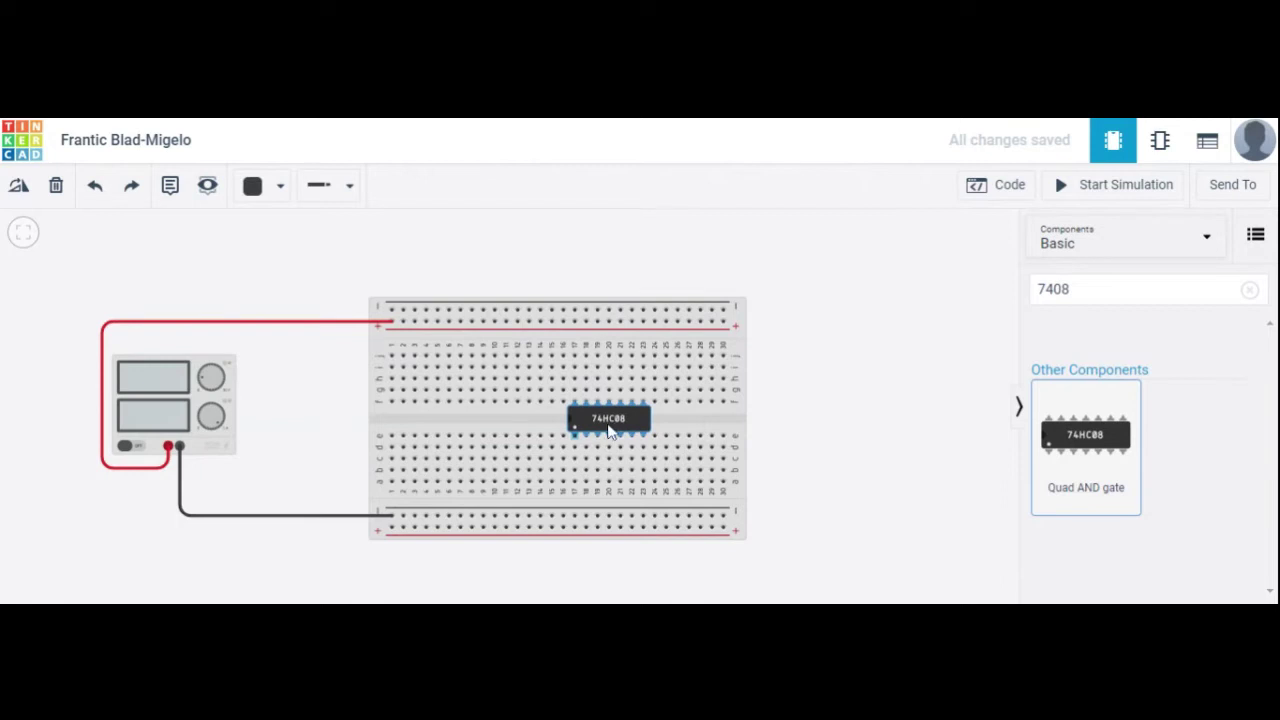
click(1251, 291)
drag(1196, 372, 669, 342)
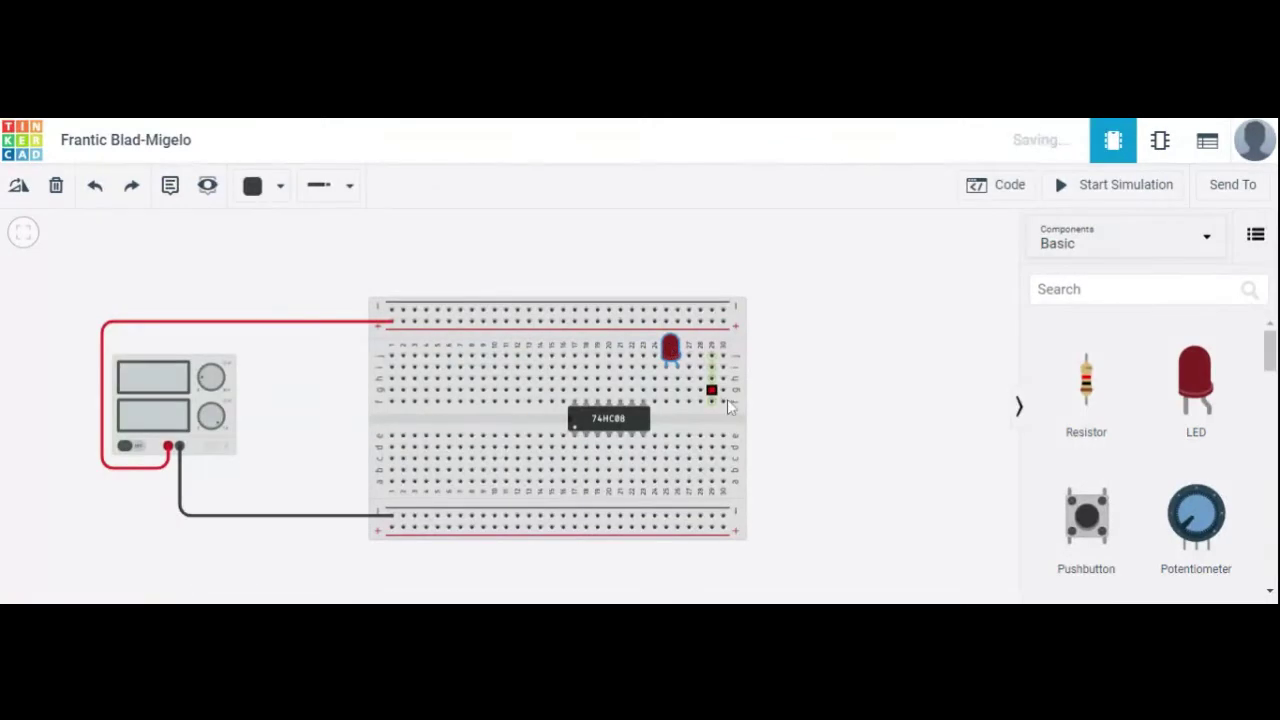
Step: Add a 1 kΩ resistor, rotated horizontal, on the breadboard just right of the LED
drag(1086, 385, 874, 397)
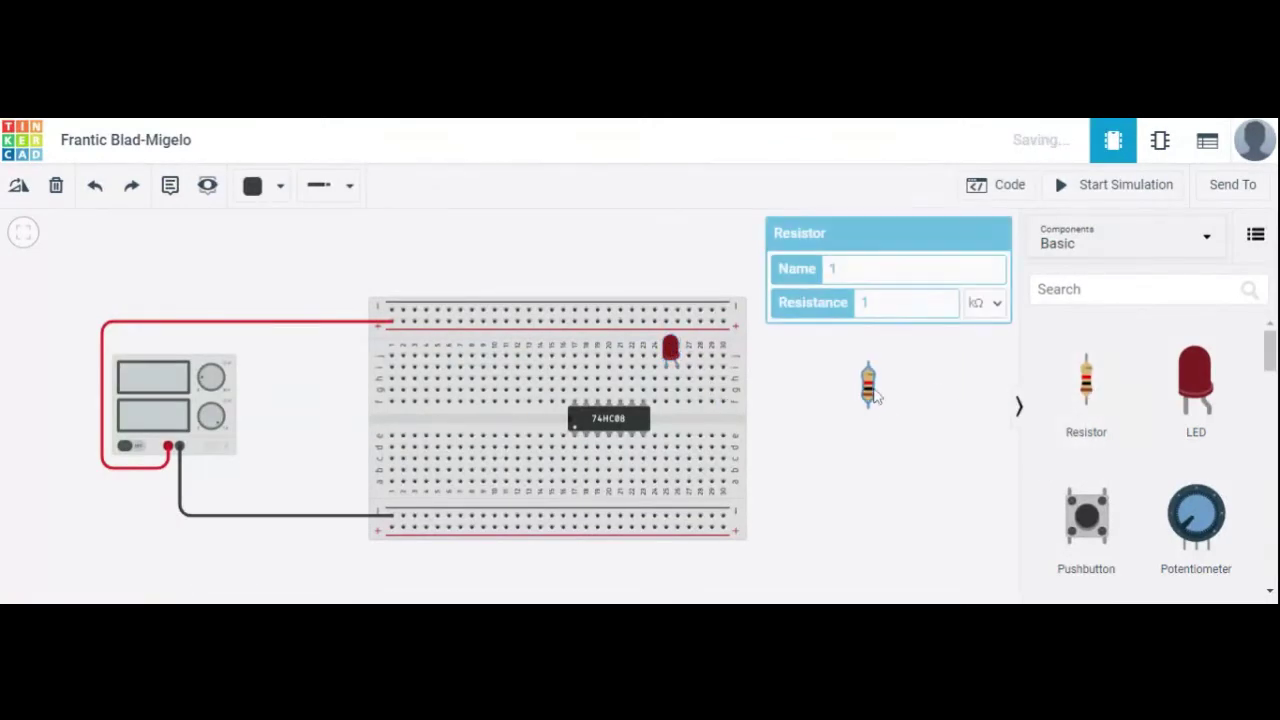
click(17, 187)
click(17, 187)
click(17, 187)
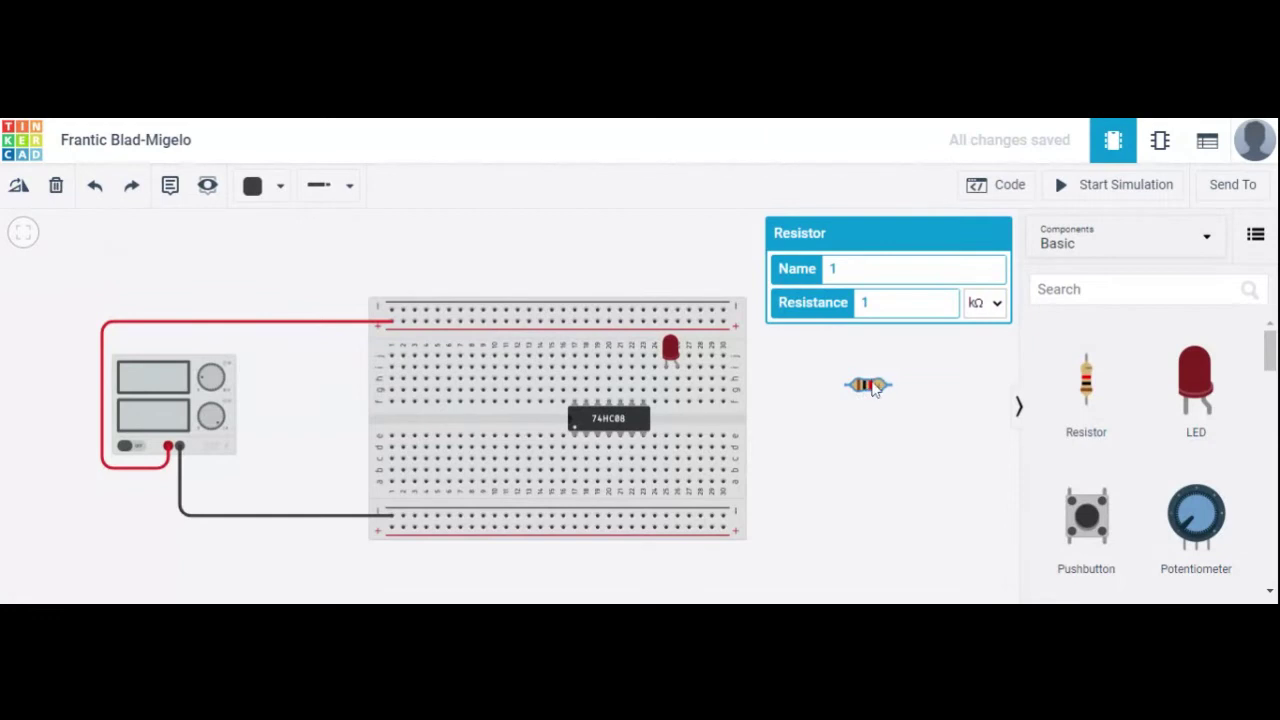
drag(874, 390, 704, 369)
click(837, 380)
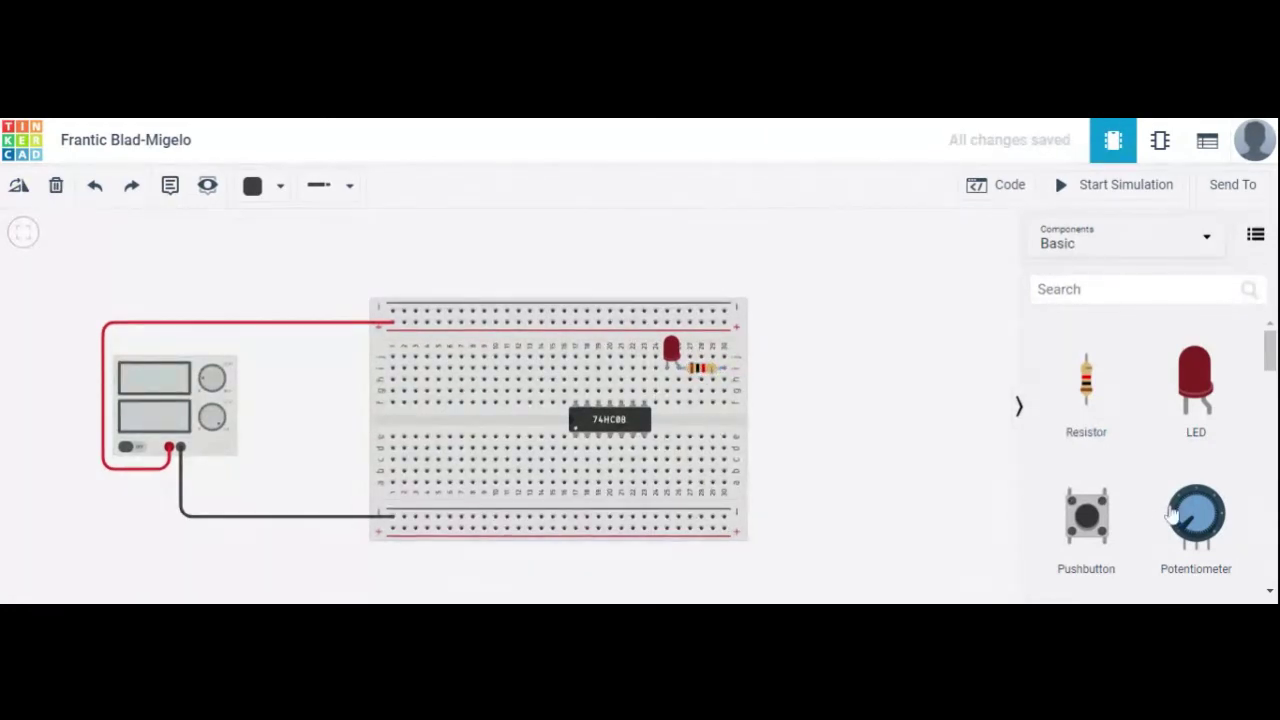
drag(1268, 365, 1268, 390)
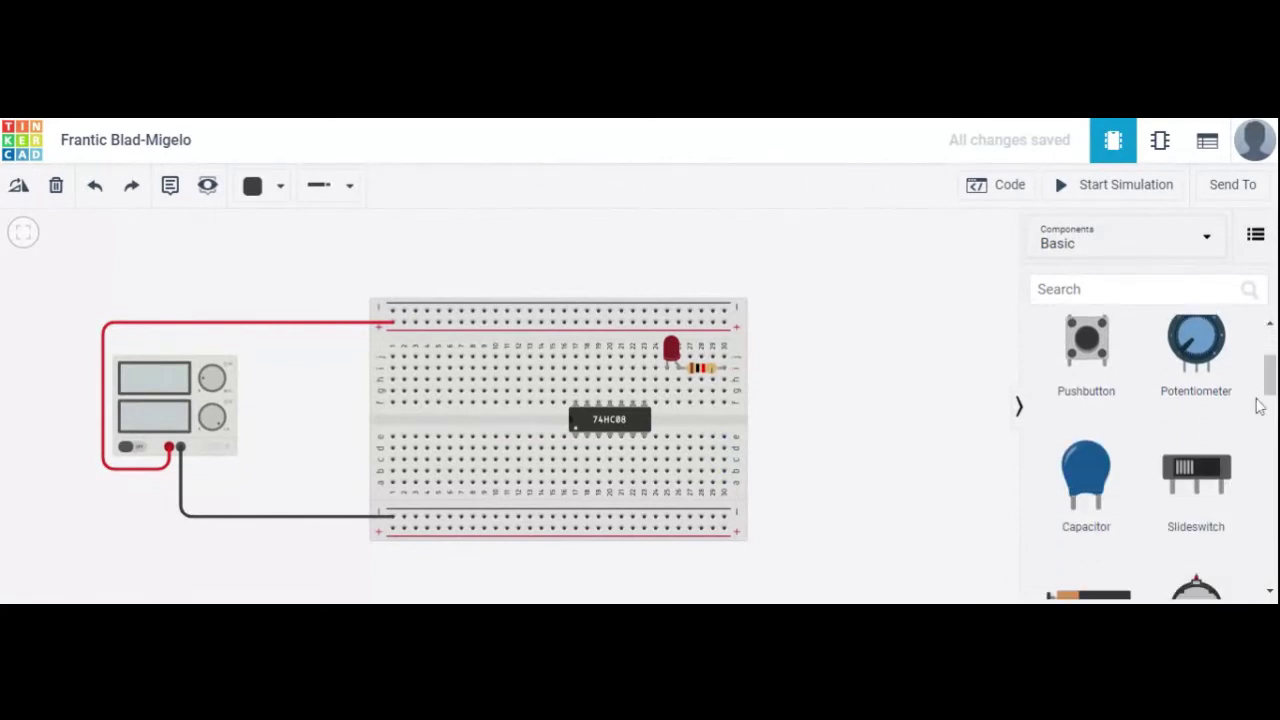
Step: Drop one slideswitch in the breadboard's upper-left rows and another in the lower-left rows
drag(1205, 474, 415, 390)
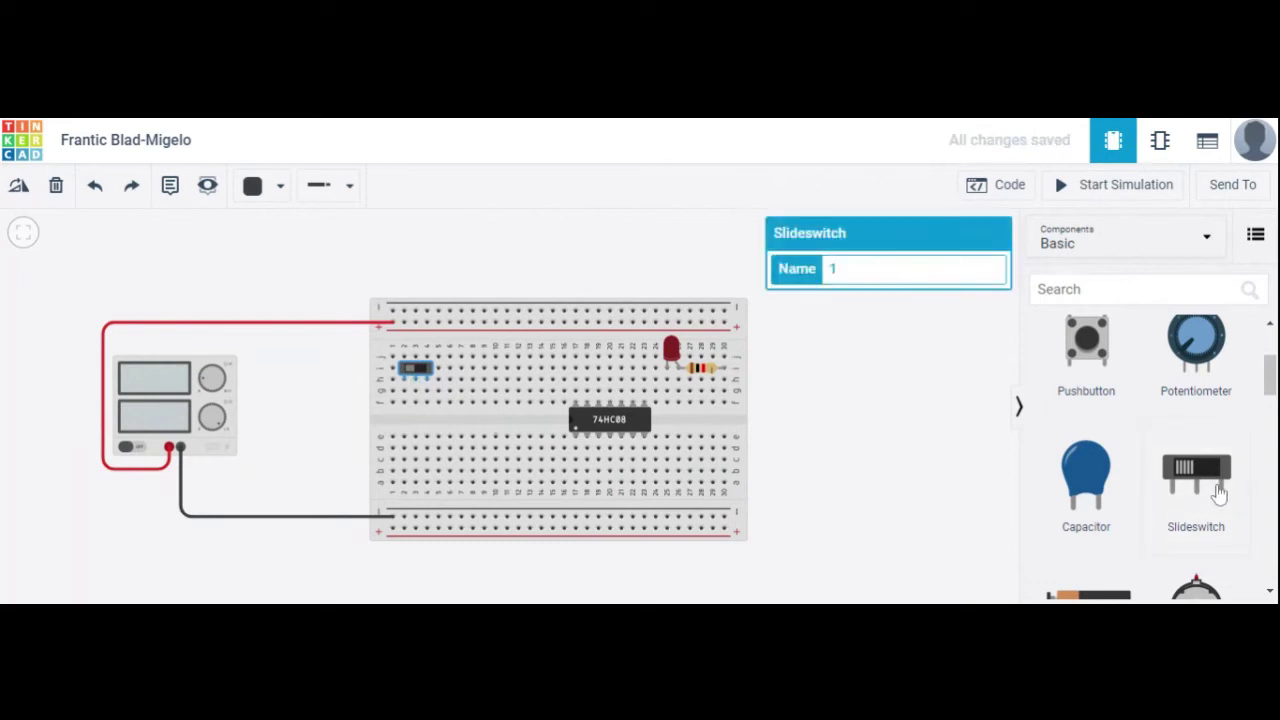
drag(1218, 485, 465, 467)
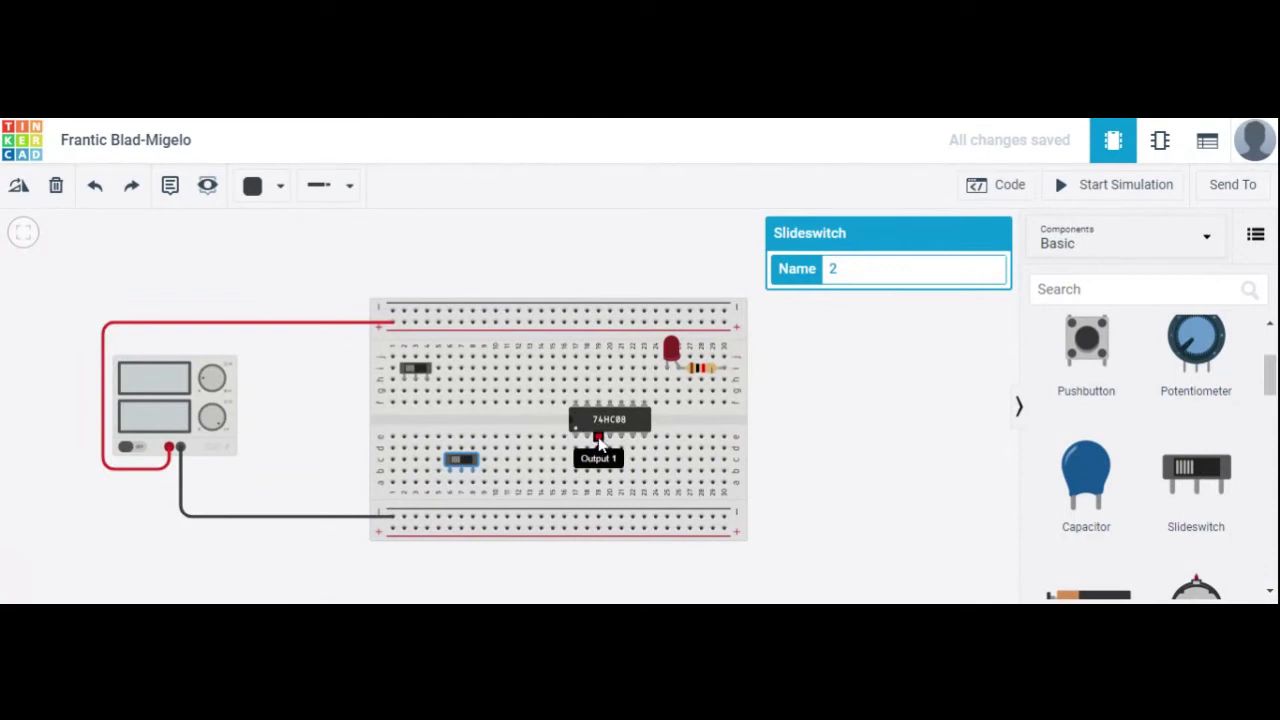
click(414, 403)
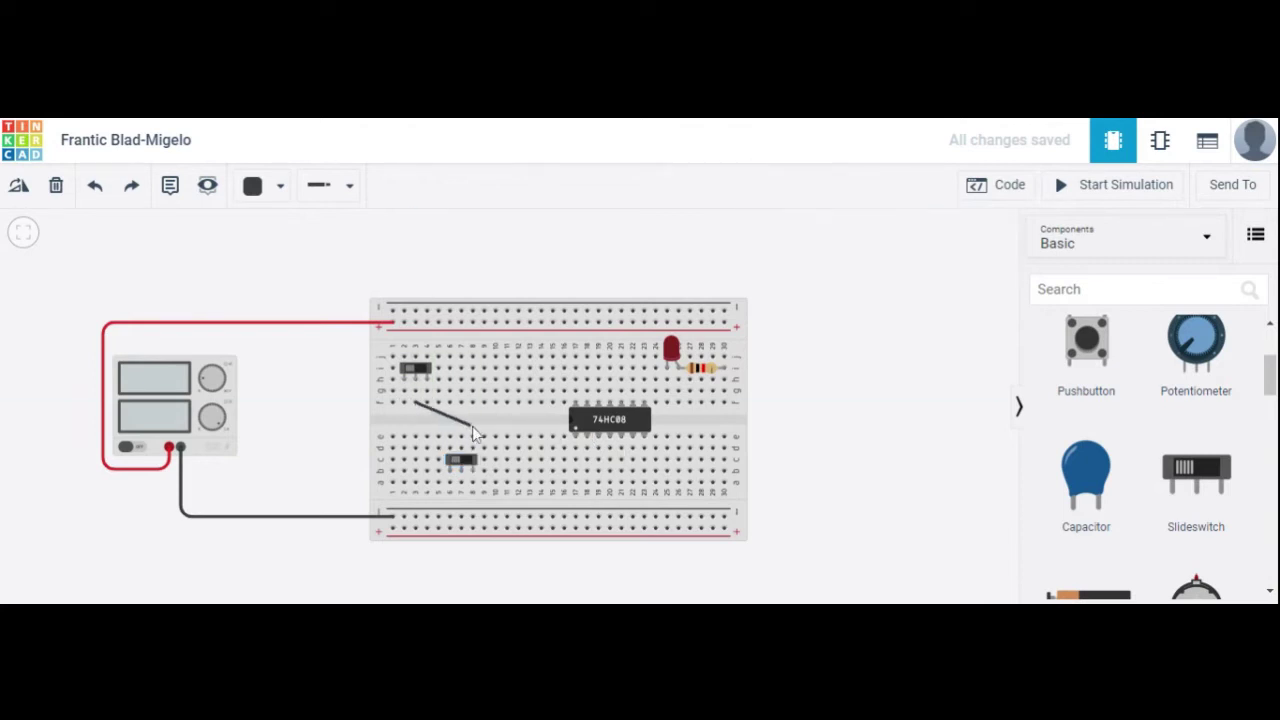
Step: Connect both switch columns to 74HC08 input pins with green wires
click(575, 449)
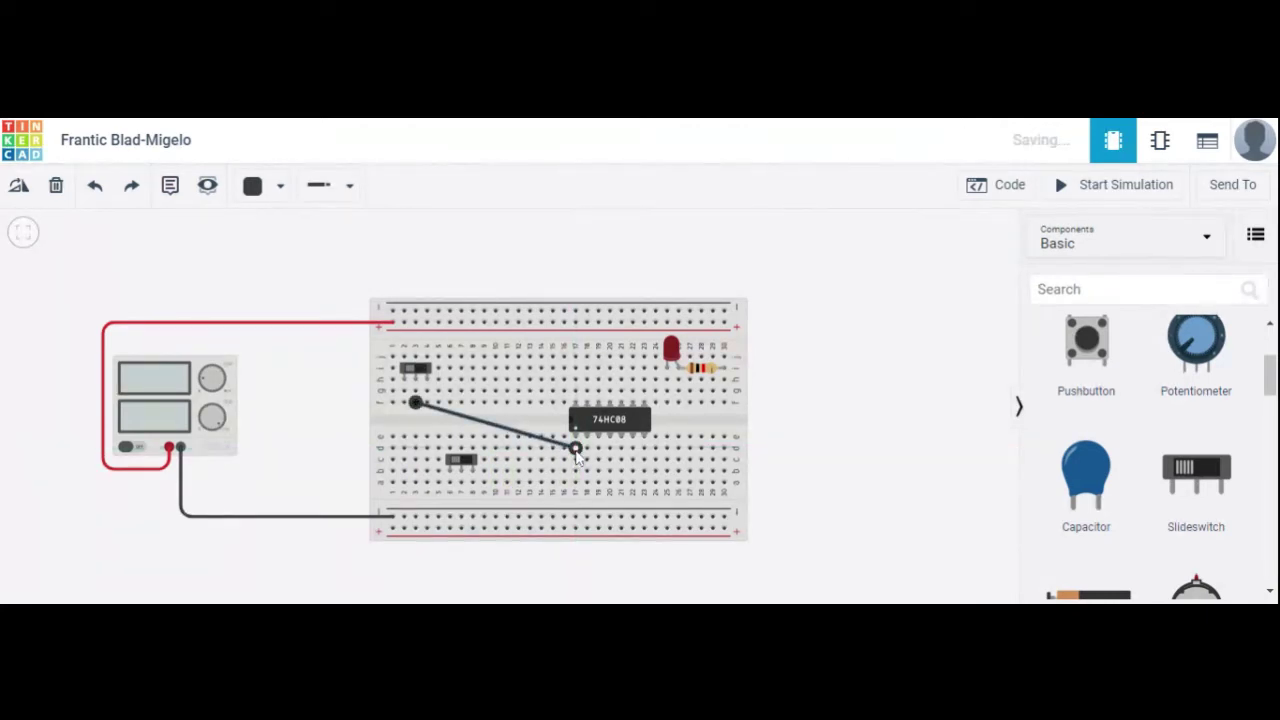
click(460, 482)
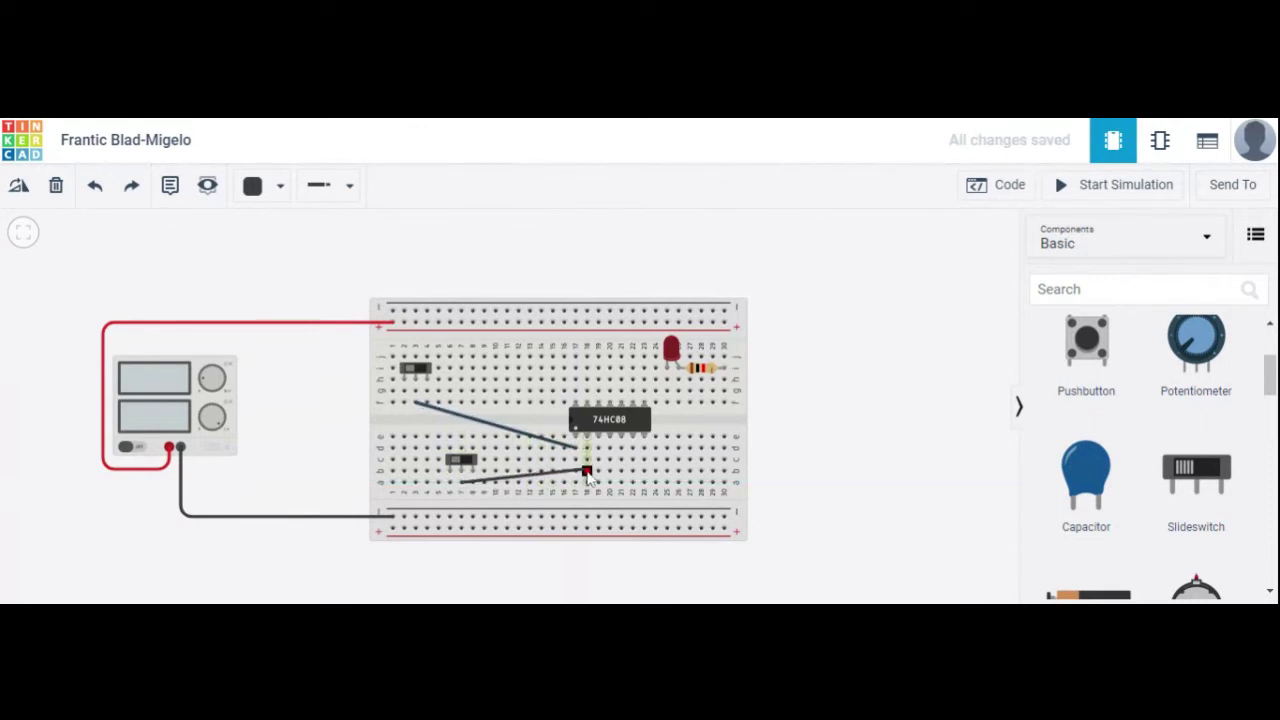
click(587, 471)
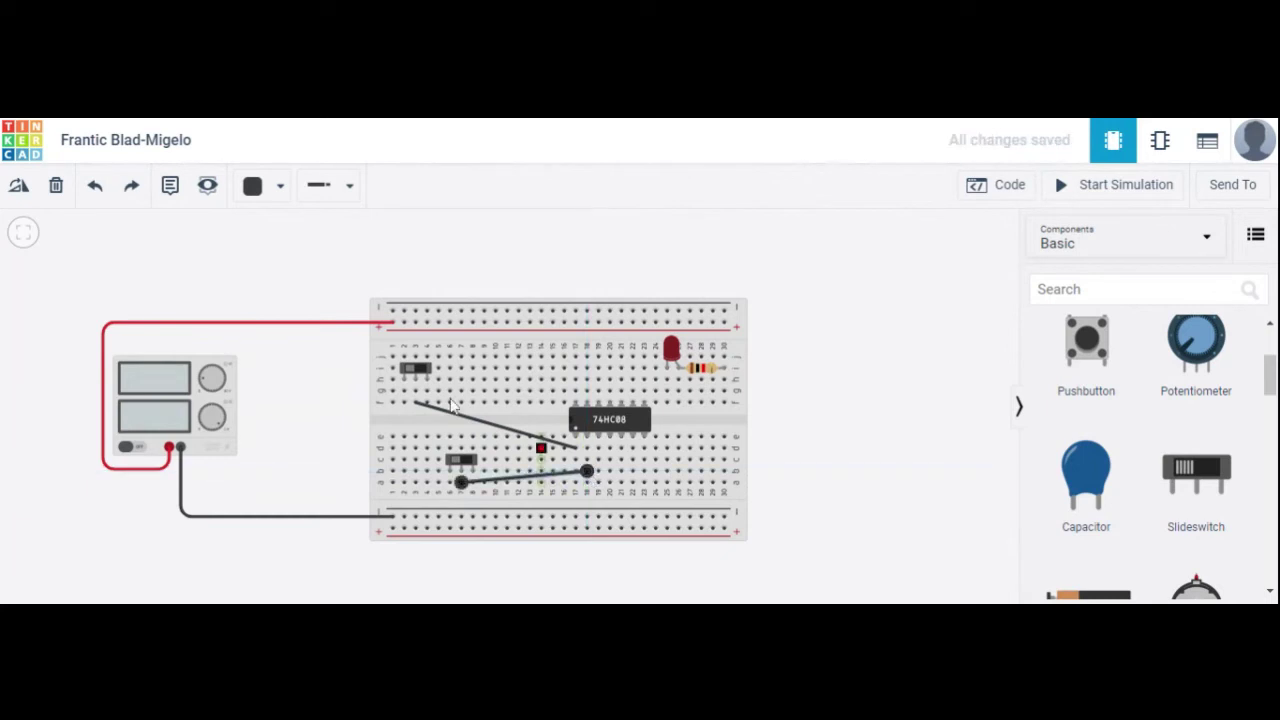
click(280, 186)
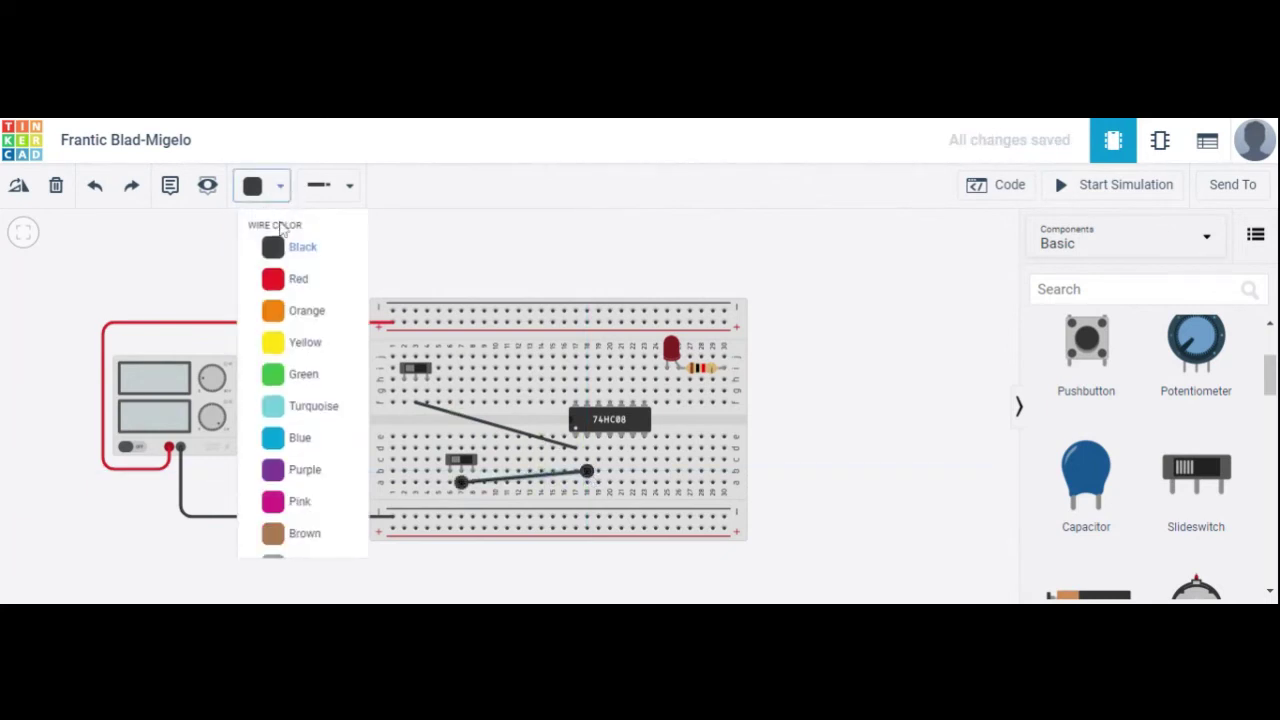
click(296, 378)
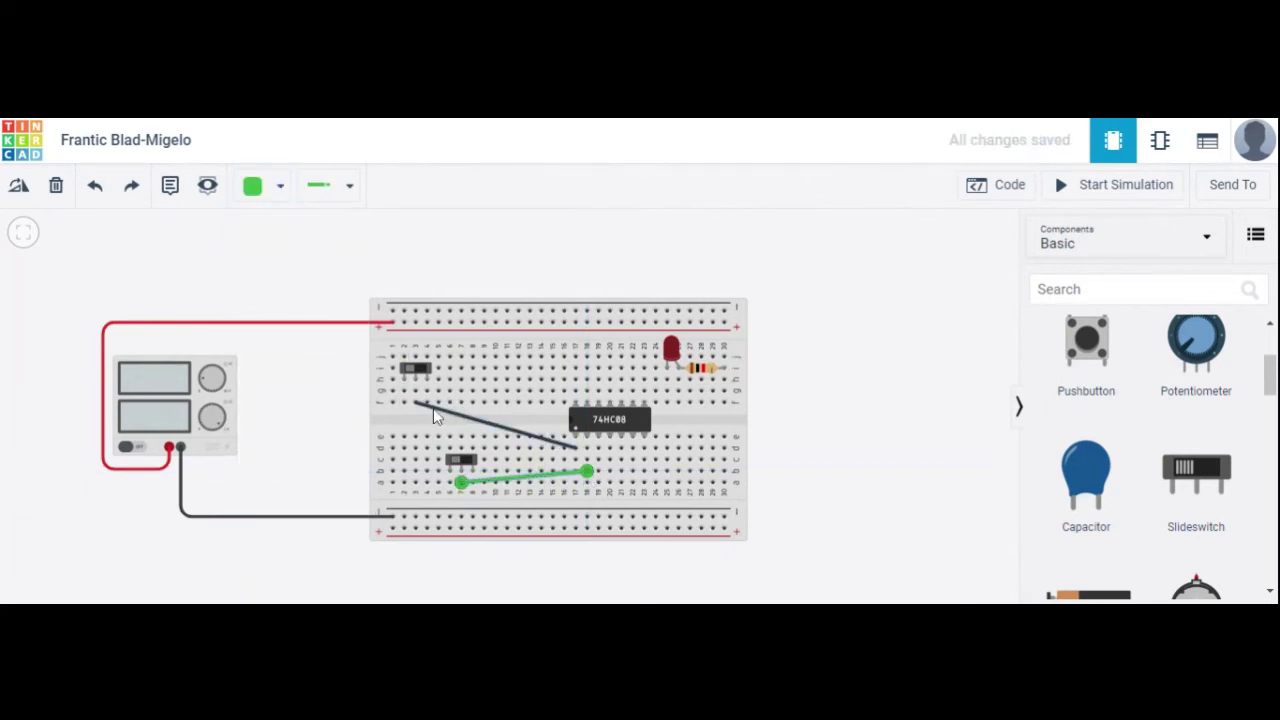
click(436, 409)
click(280, 186)
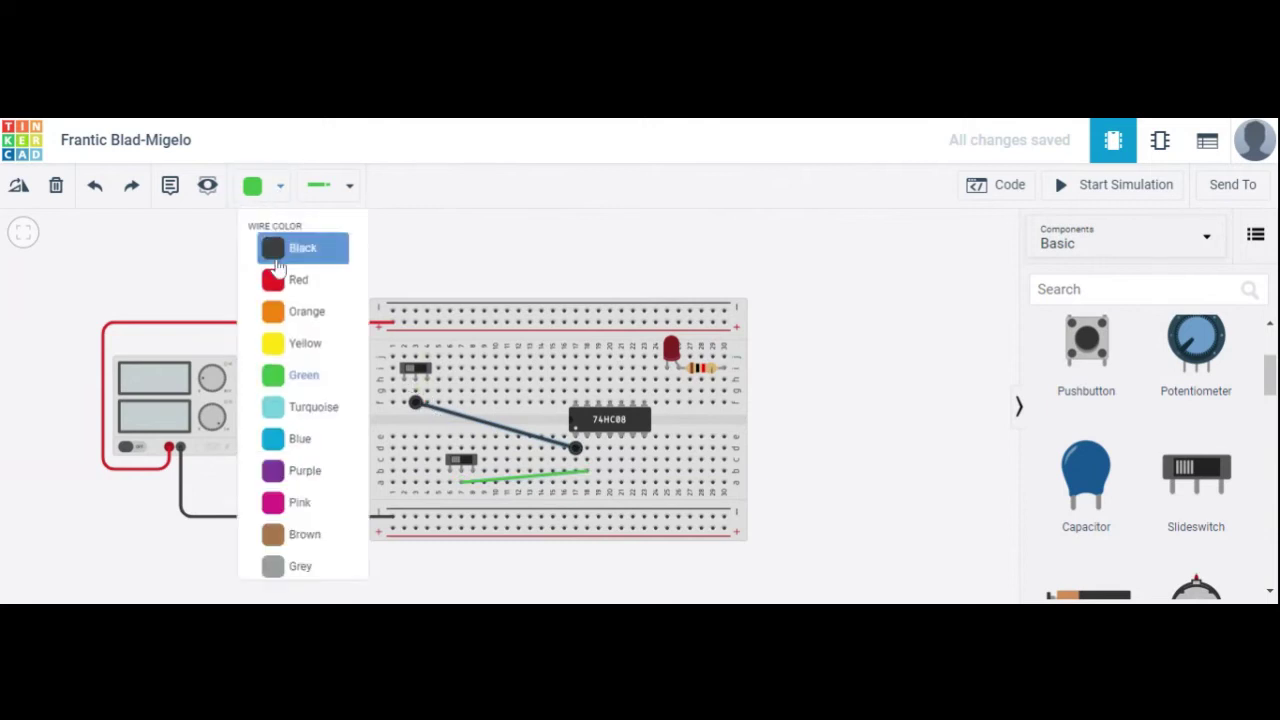
click(290, 378)
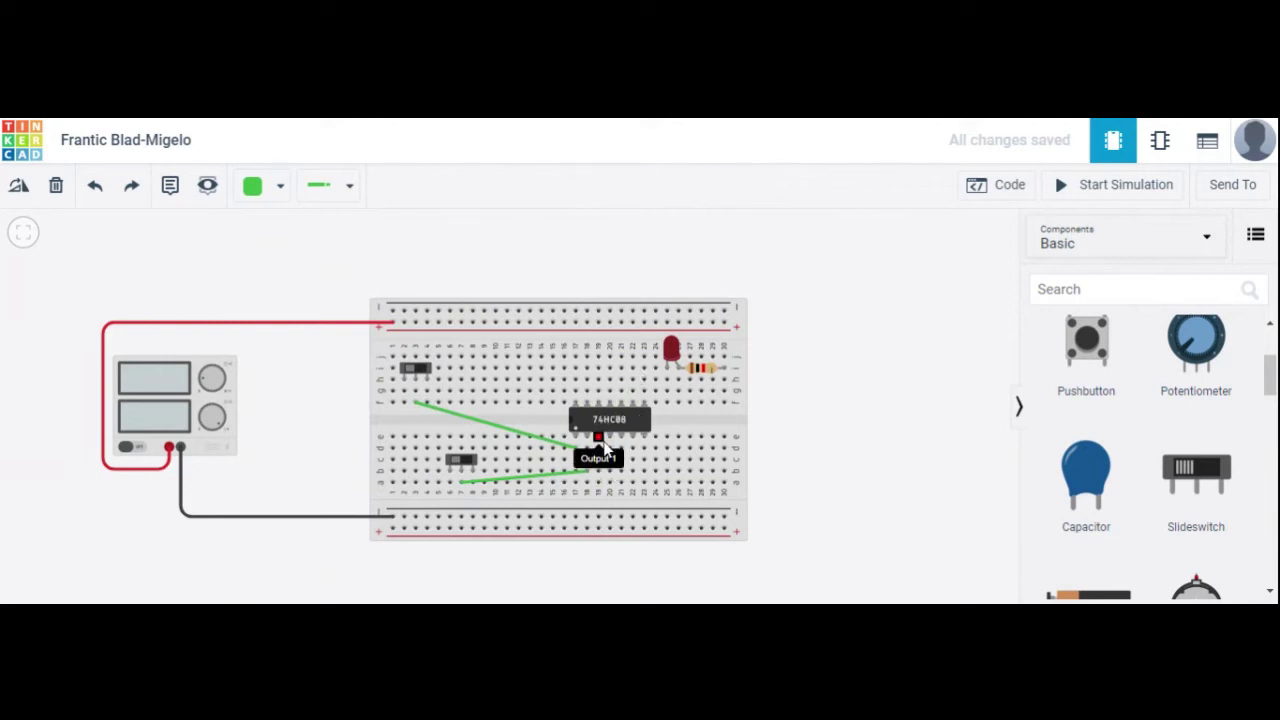
Step: Run a wire from the chip's Output 1 pin to the resistor's column
click(600, 465)
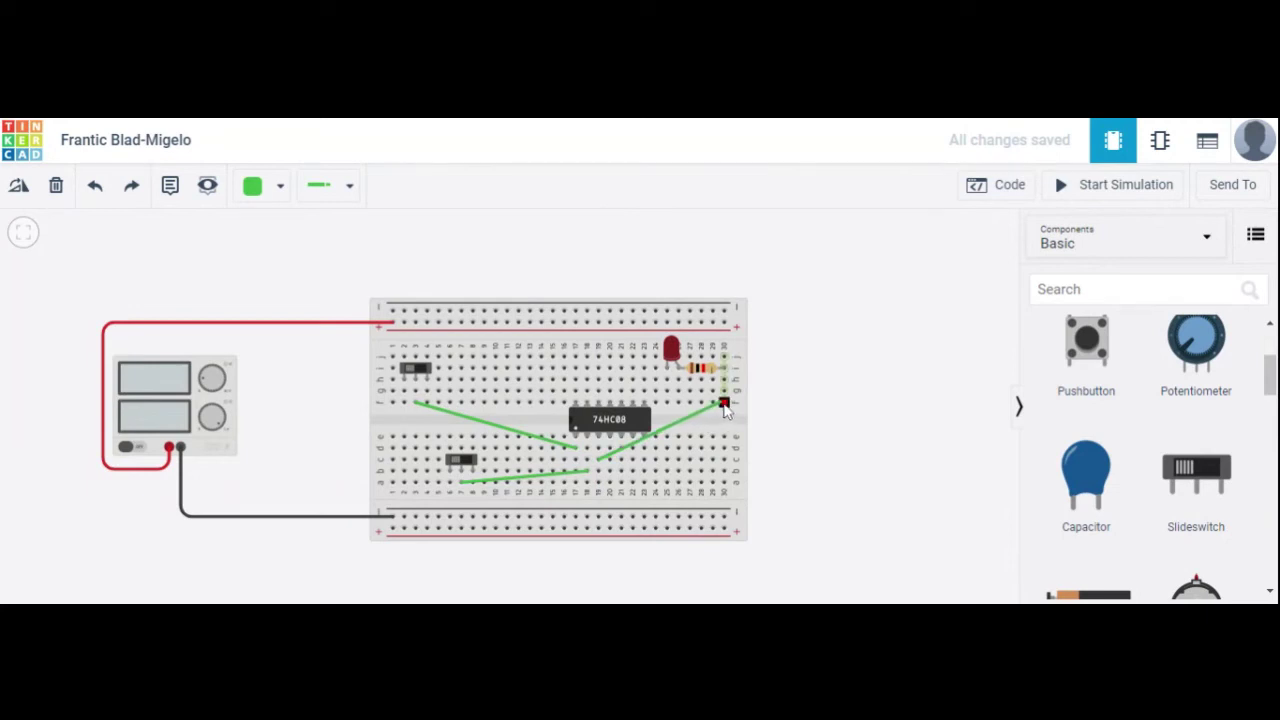
click(722, 403)
click(824, 358)
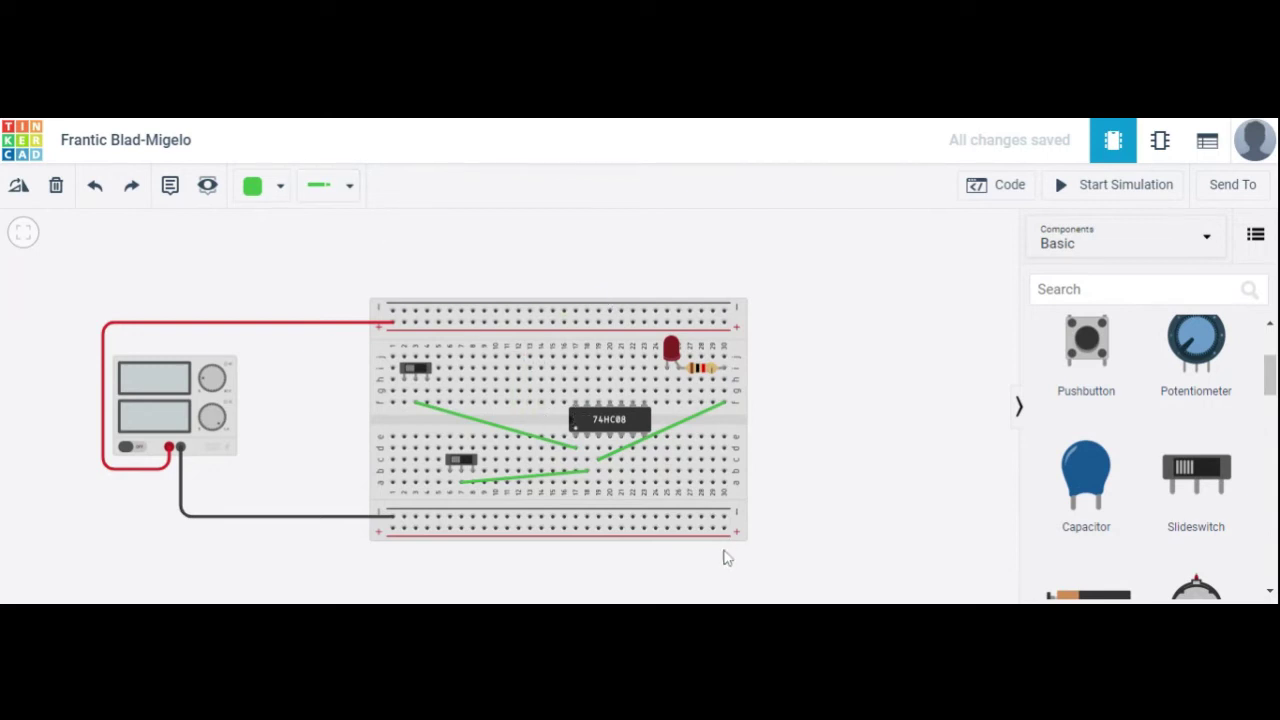
click(644, 485)
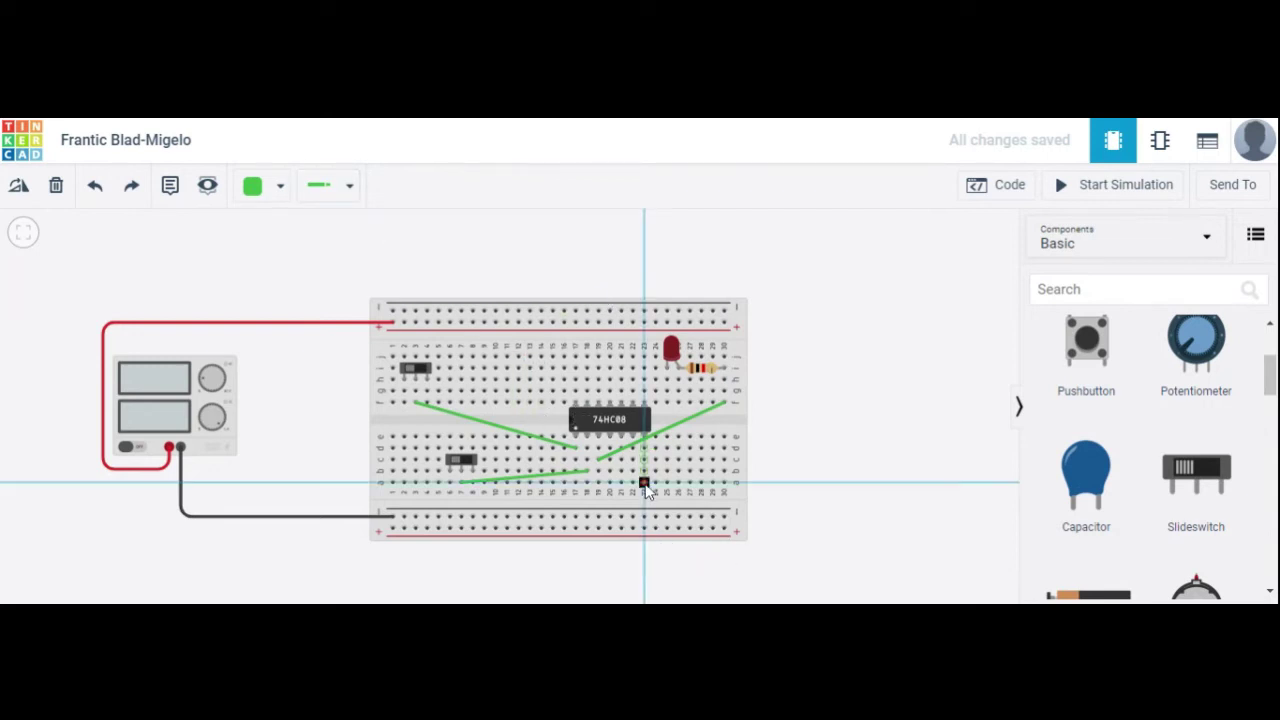
Step: Wire the chip's ground pin to the bottom rail in black and VCC to the top rail in red
click(645, 518)
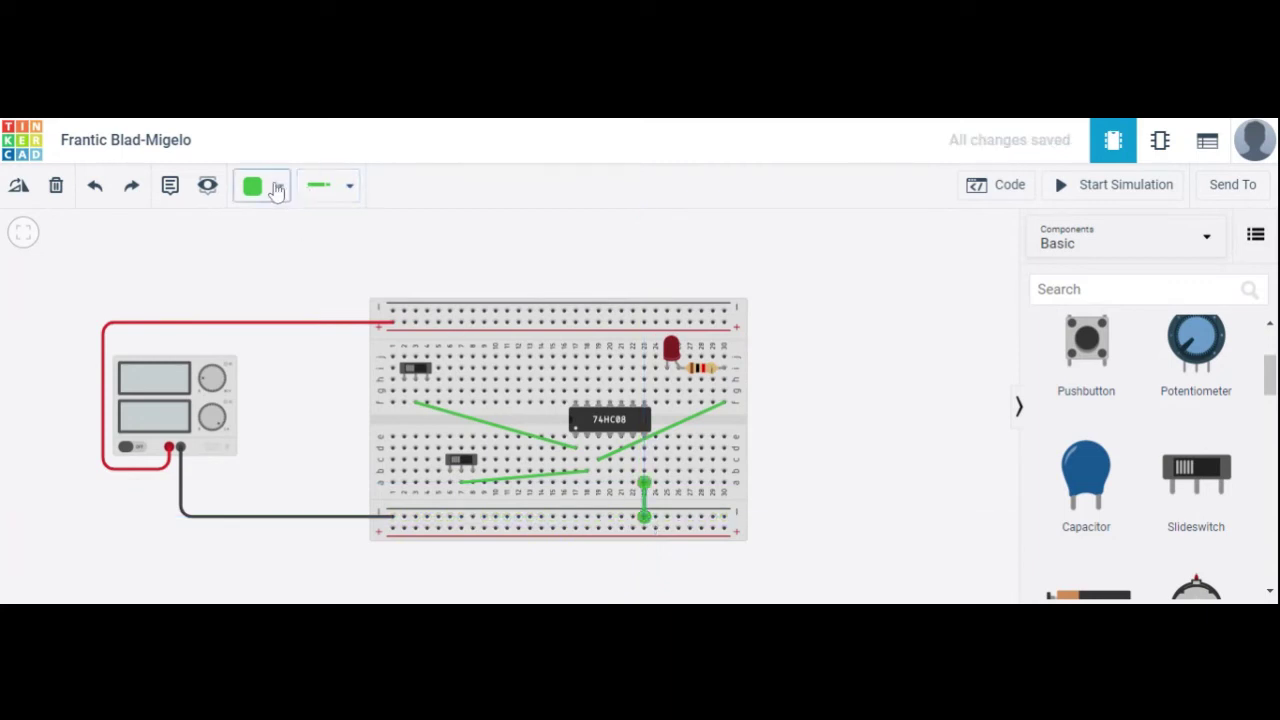
click(279, 188)
click(273, 250)
click(449, 237)
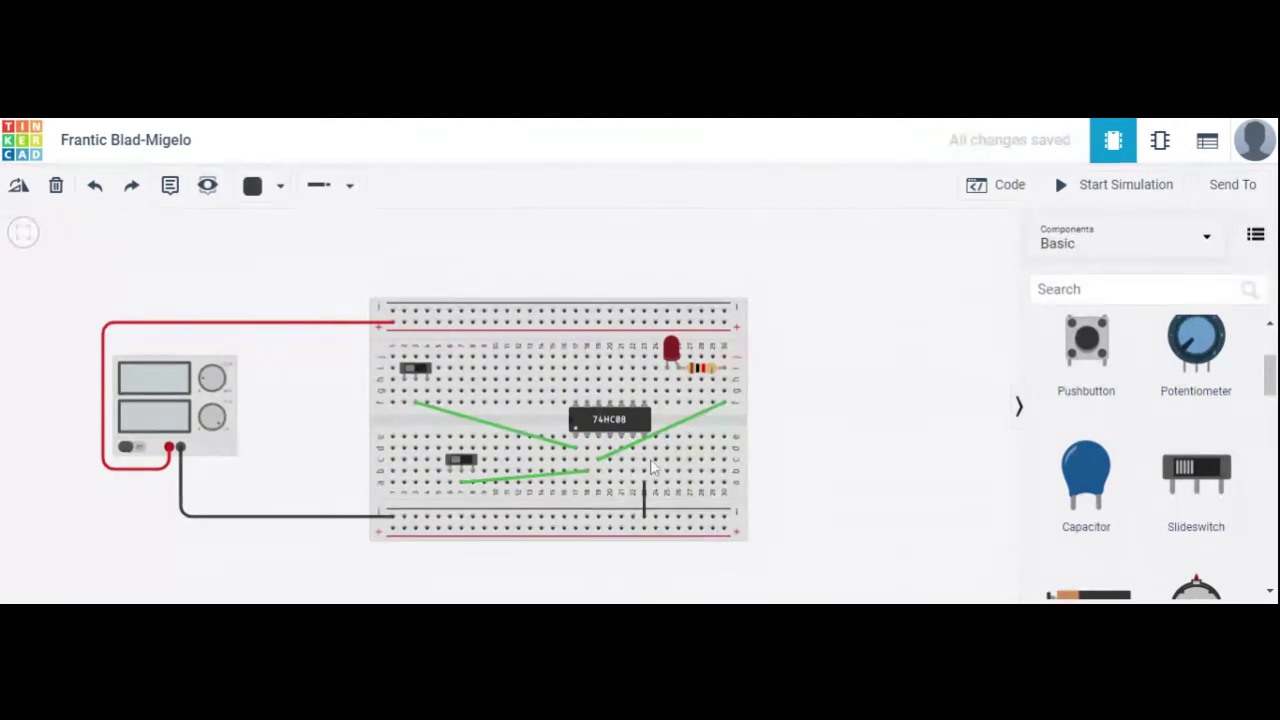
click(577, 329)
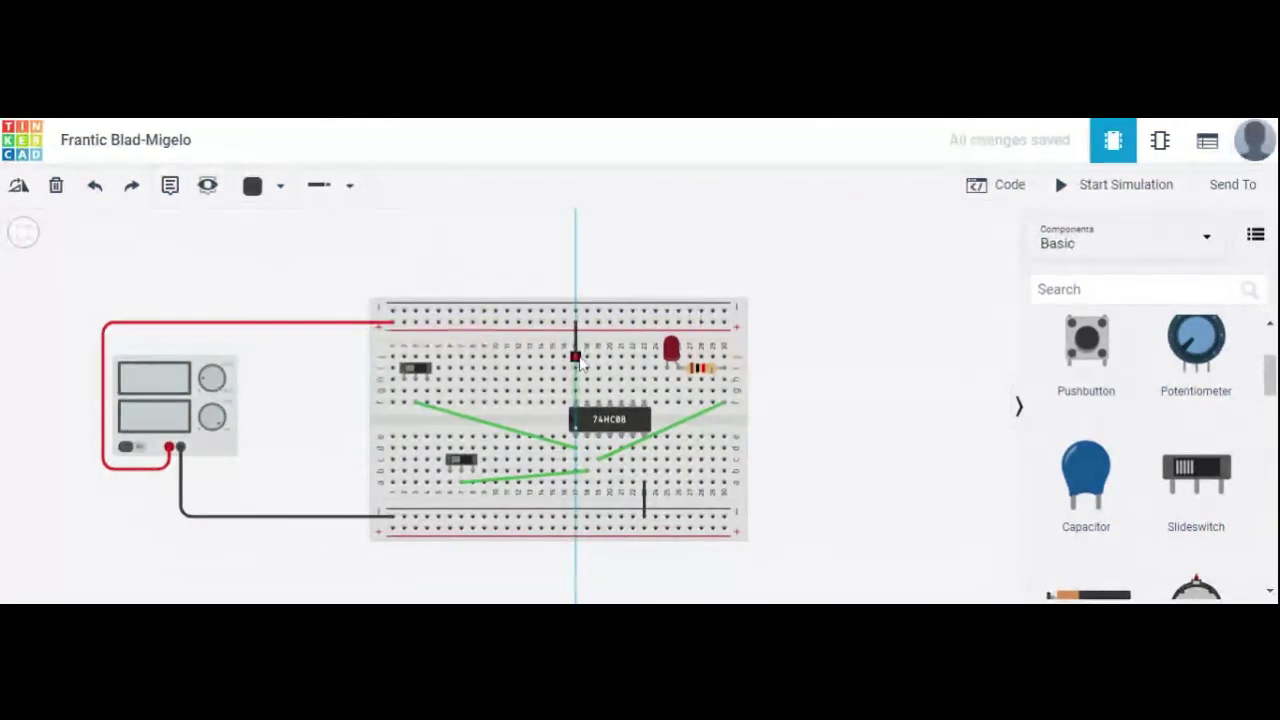
click(576, 357)
click(280, 186)
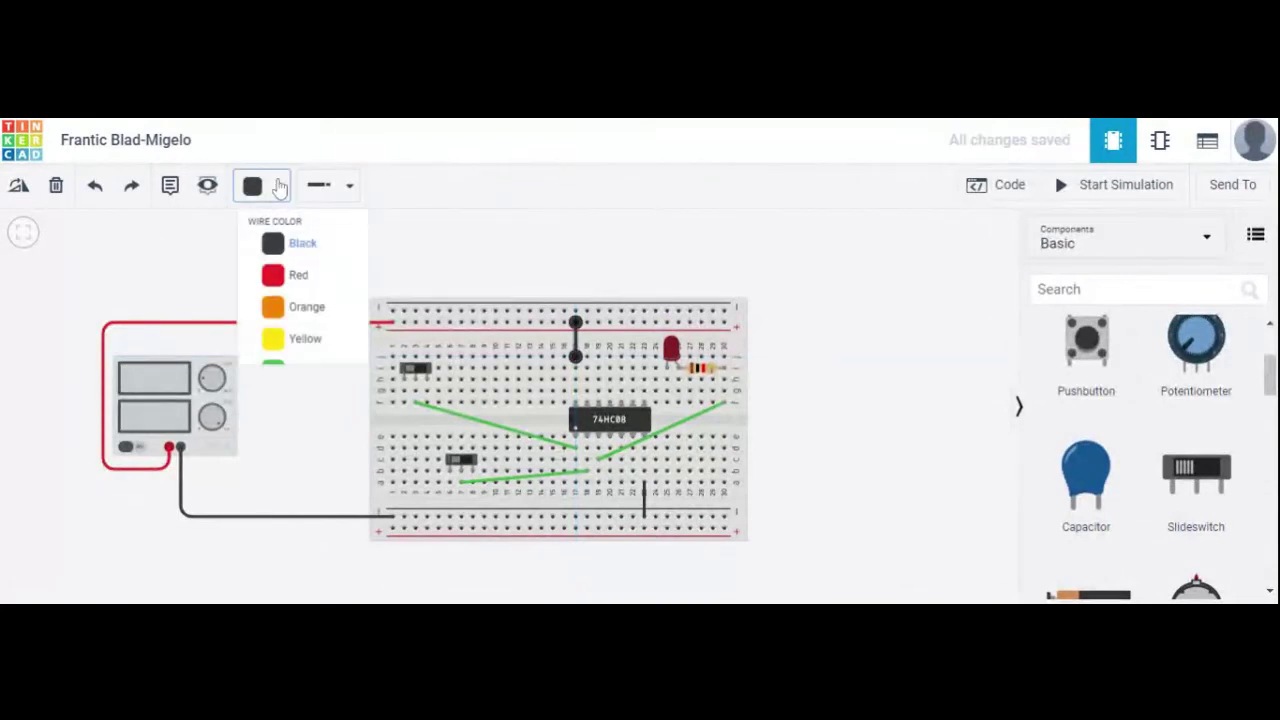
click(278, 285)
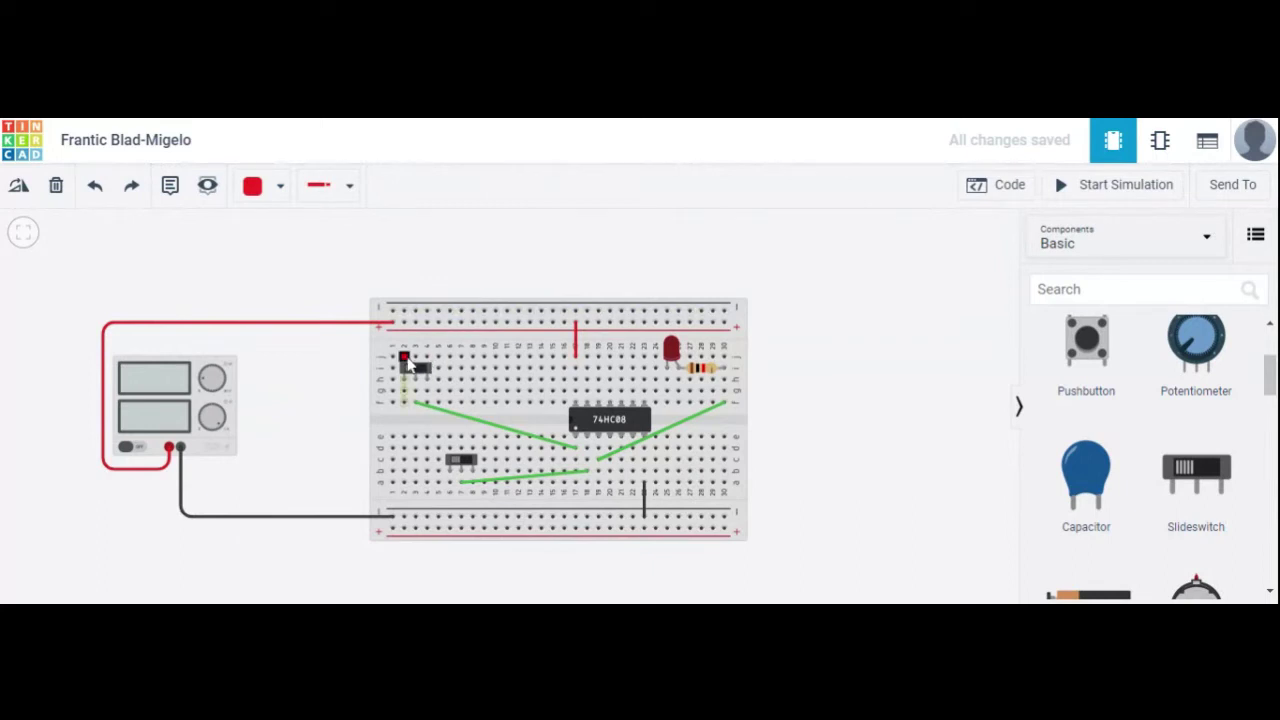
Step: Feed both slide switches from the top positive rail
click(404, 323)
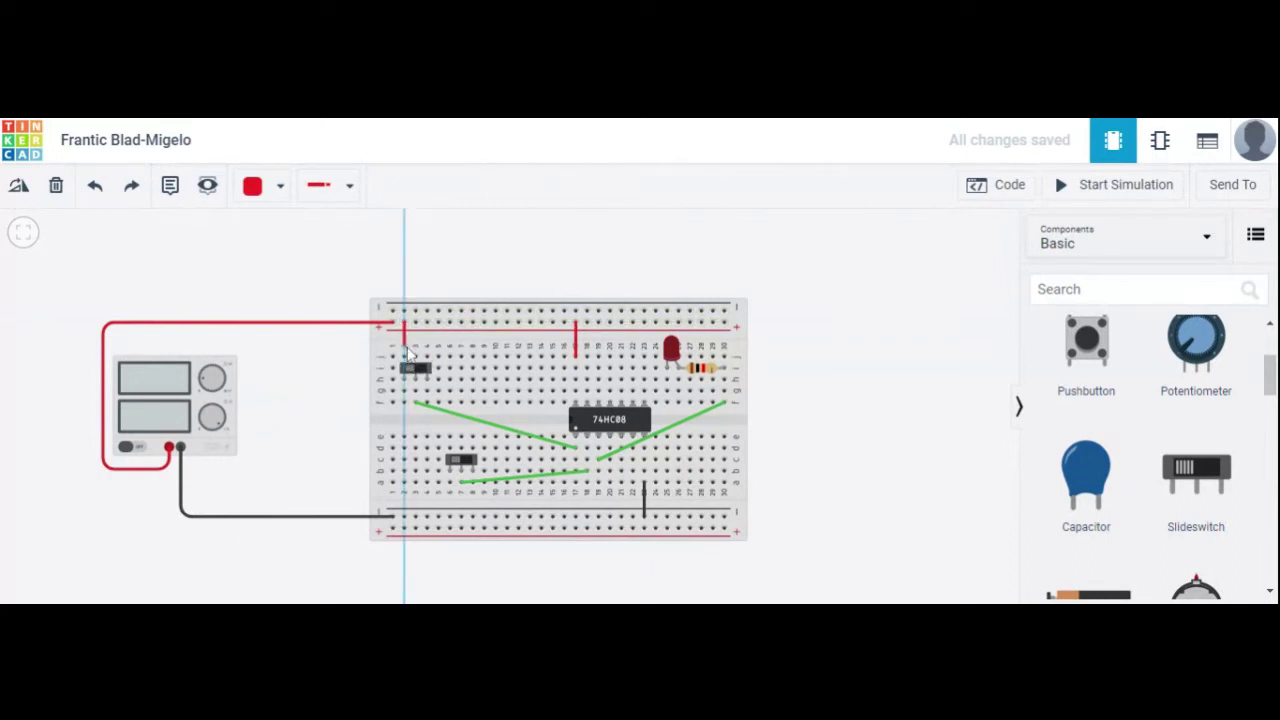
click(404, 357)
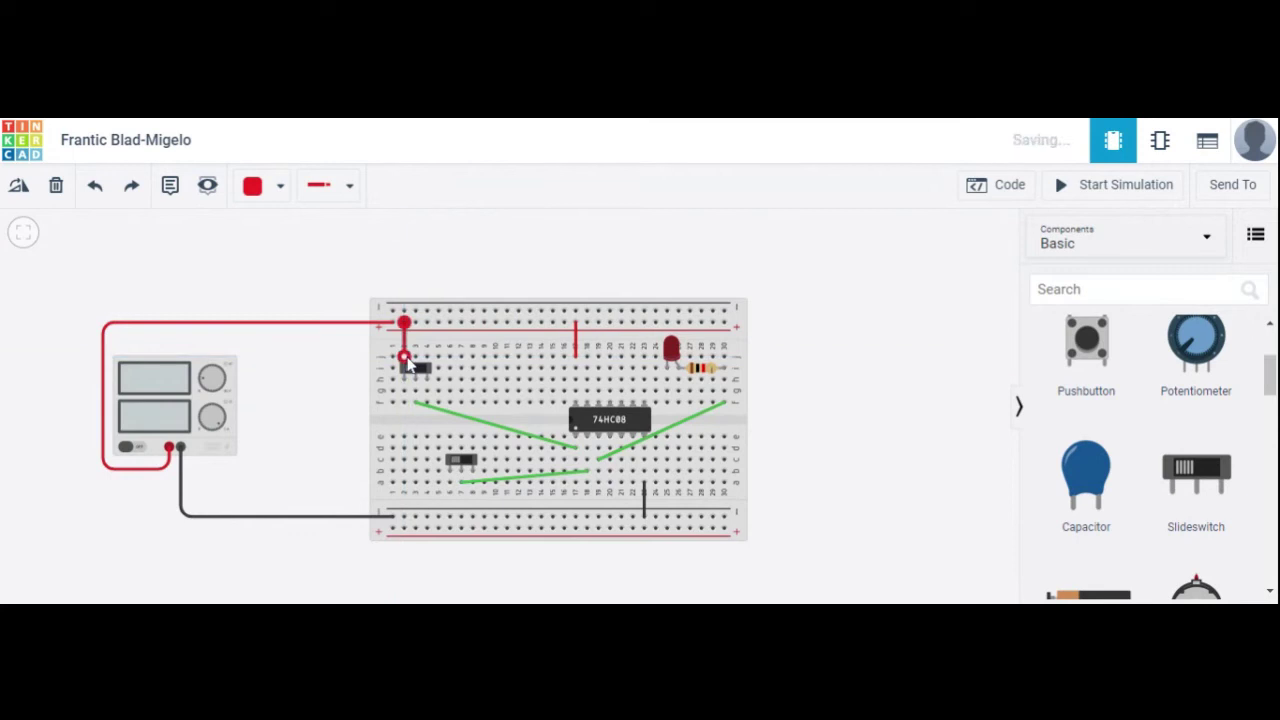
click(451, 324)
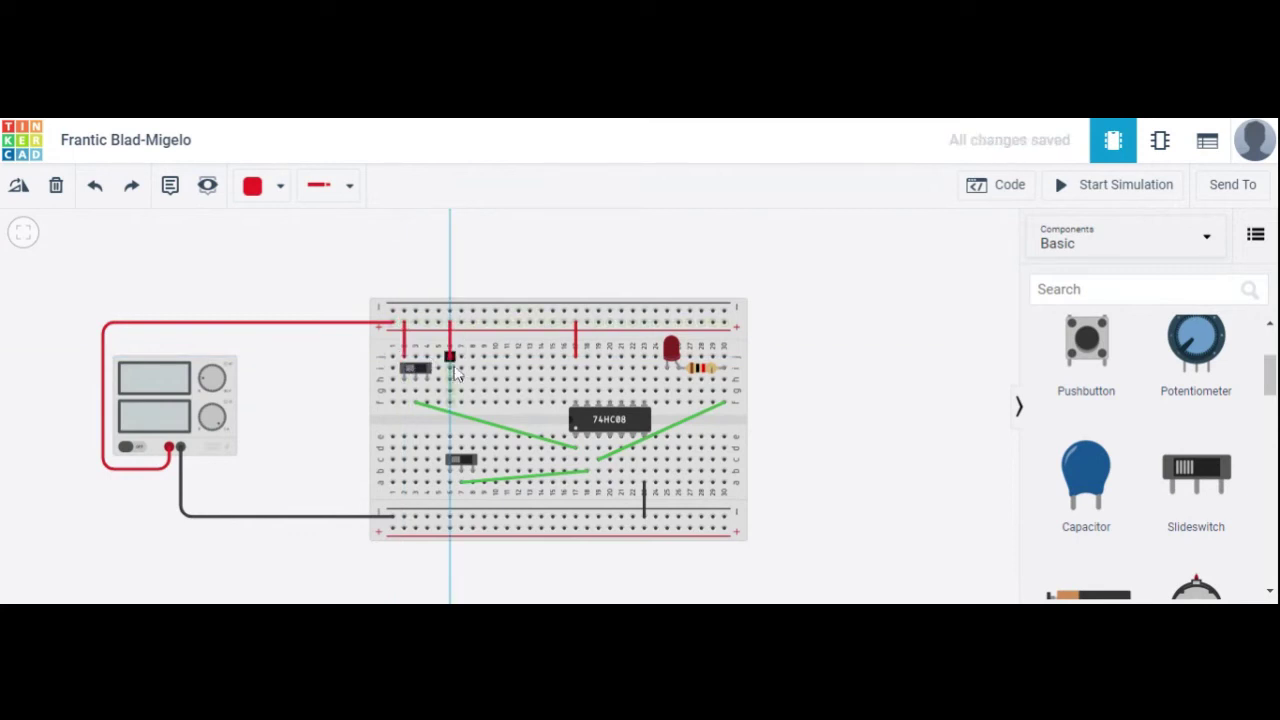
click(451, 440)
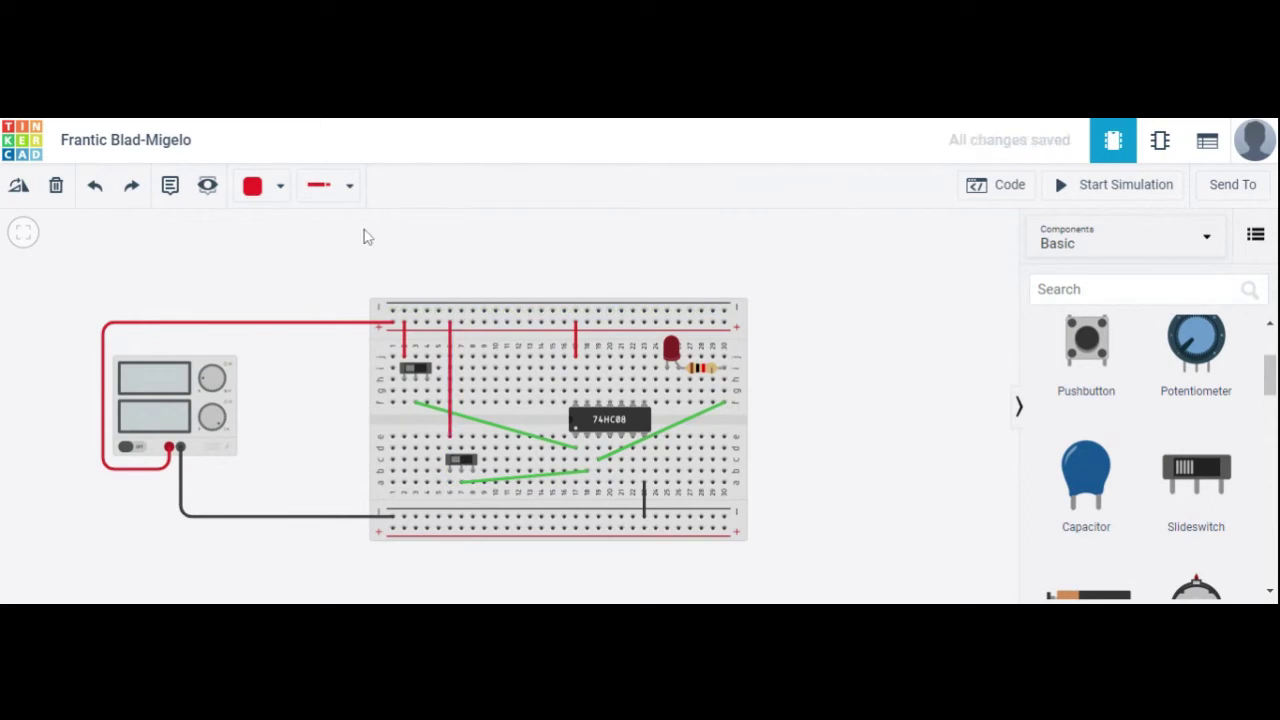
click(280, 186)
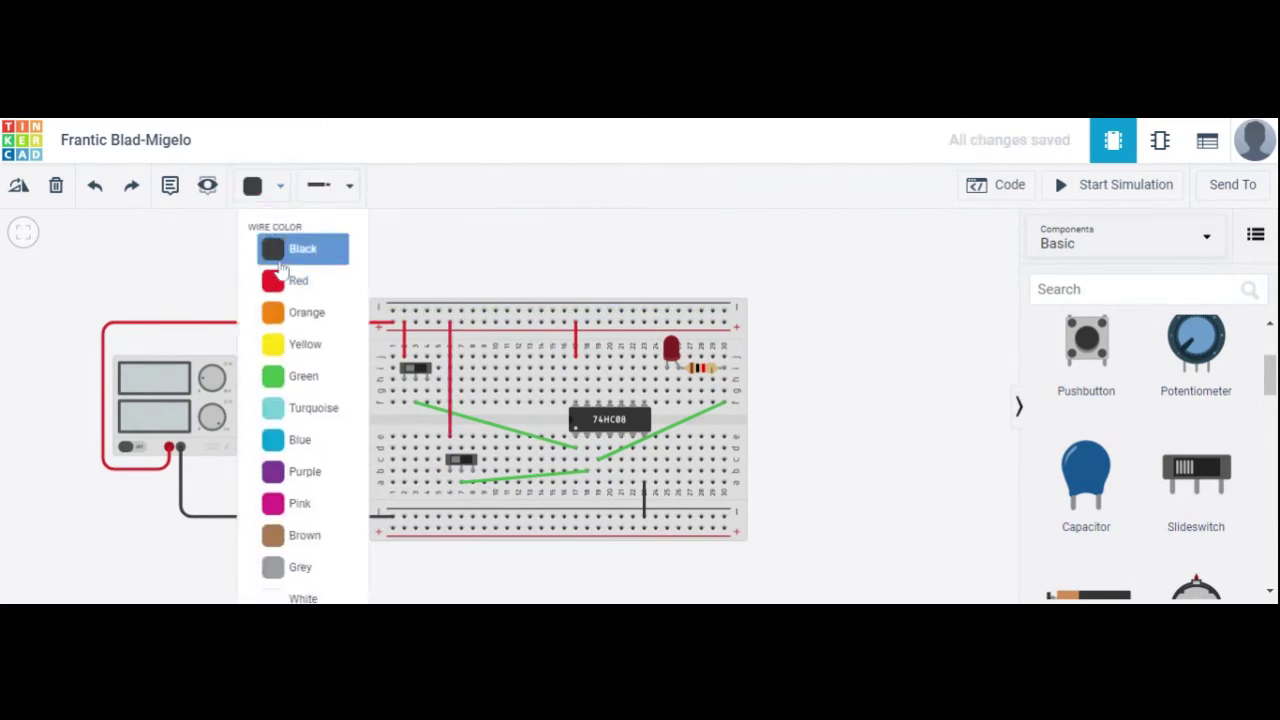
click(286, 248)
Step: Ground both slide switches to the bottom rail with black wires
click(428, 405)
click(427, 517)
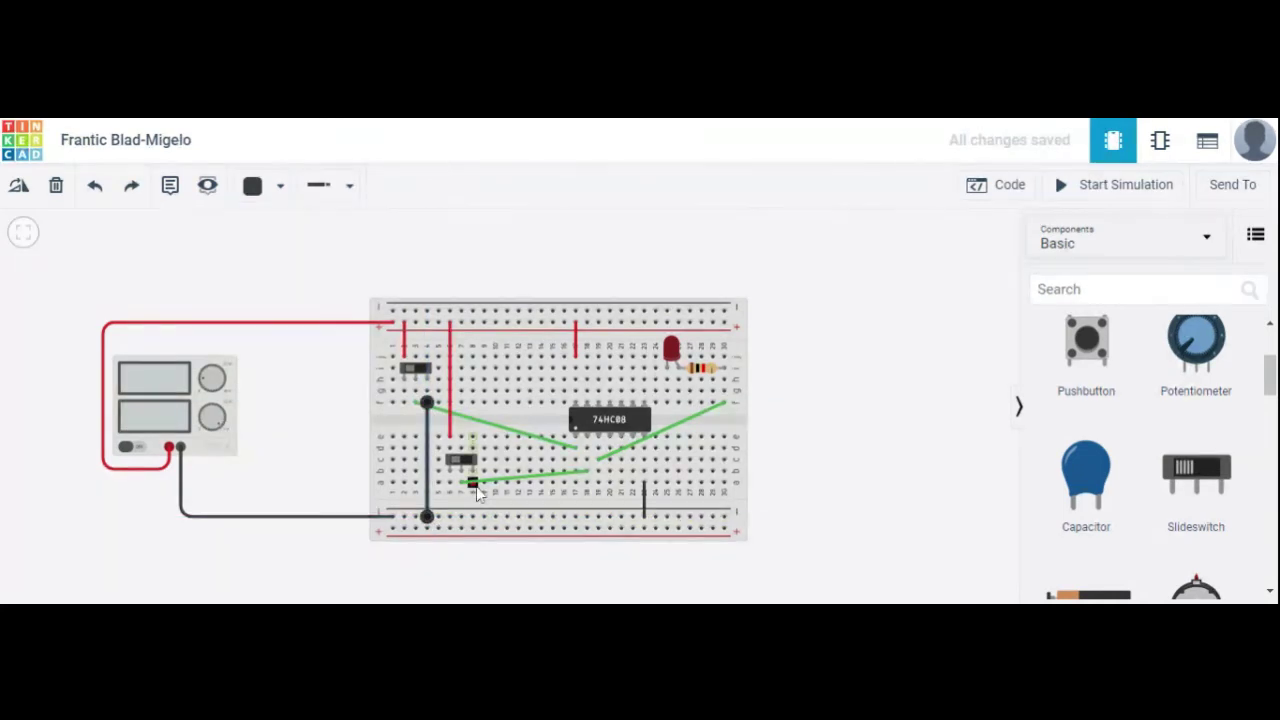
click(474, 497)
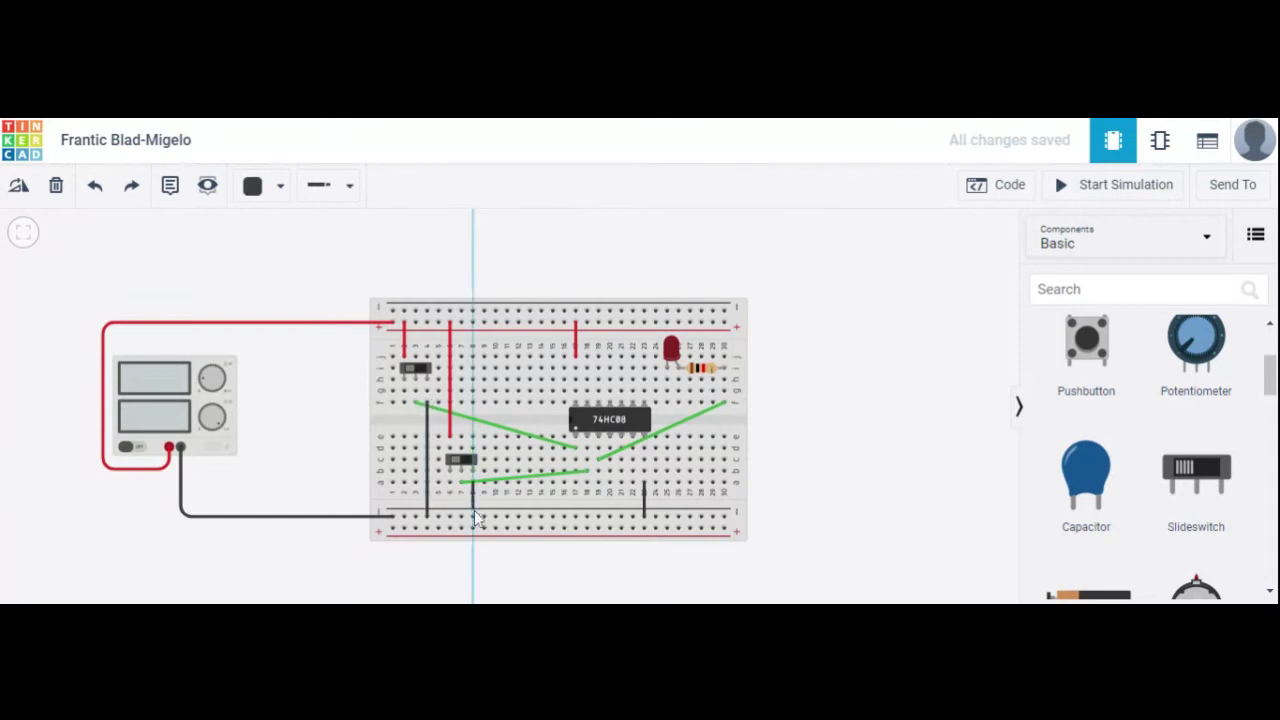
click(473, 517)
click(517, 250)
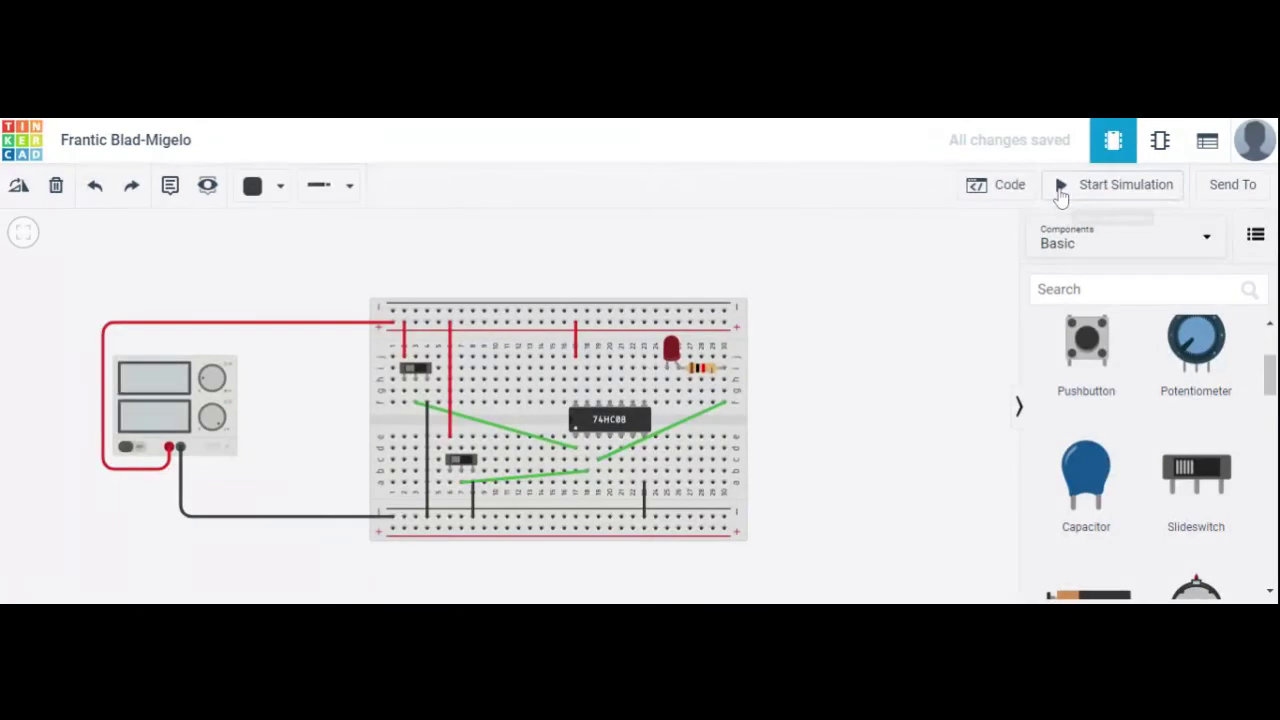
Step: Test-run the simulation, wire the LED's column to the bottom rail, and rerun it
click(1061, 190)
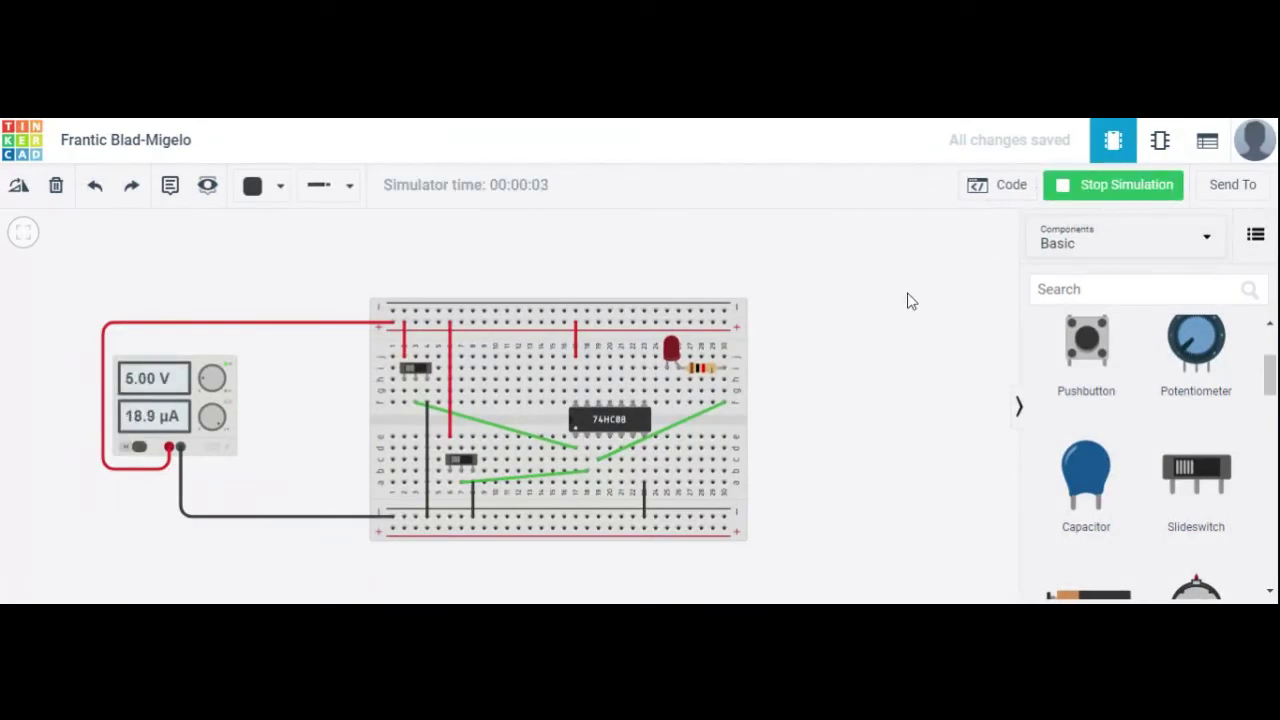
click(1060, 194)
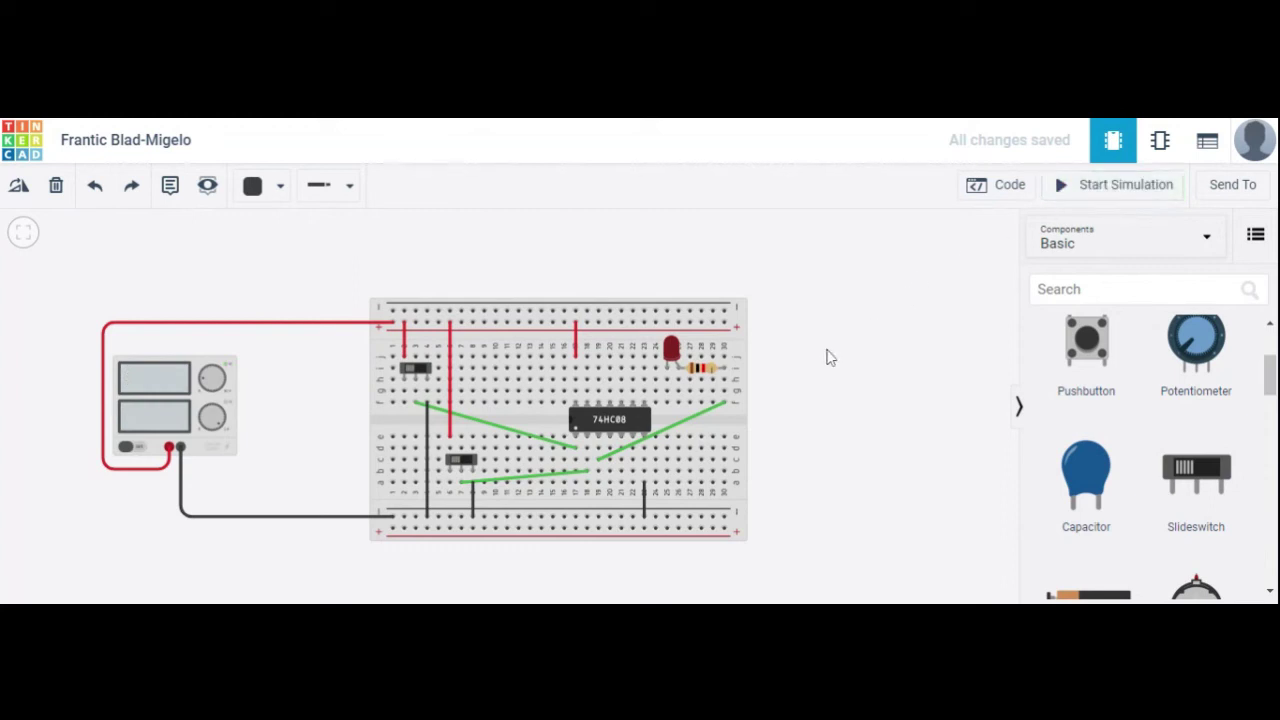
click(667, 403)
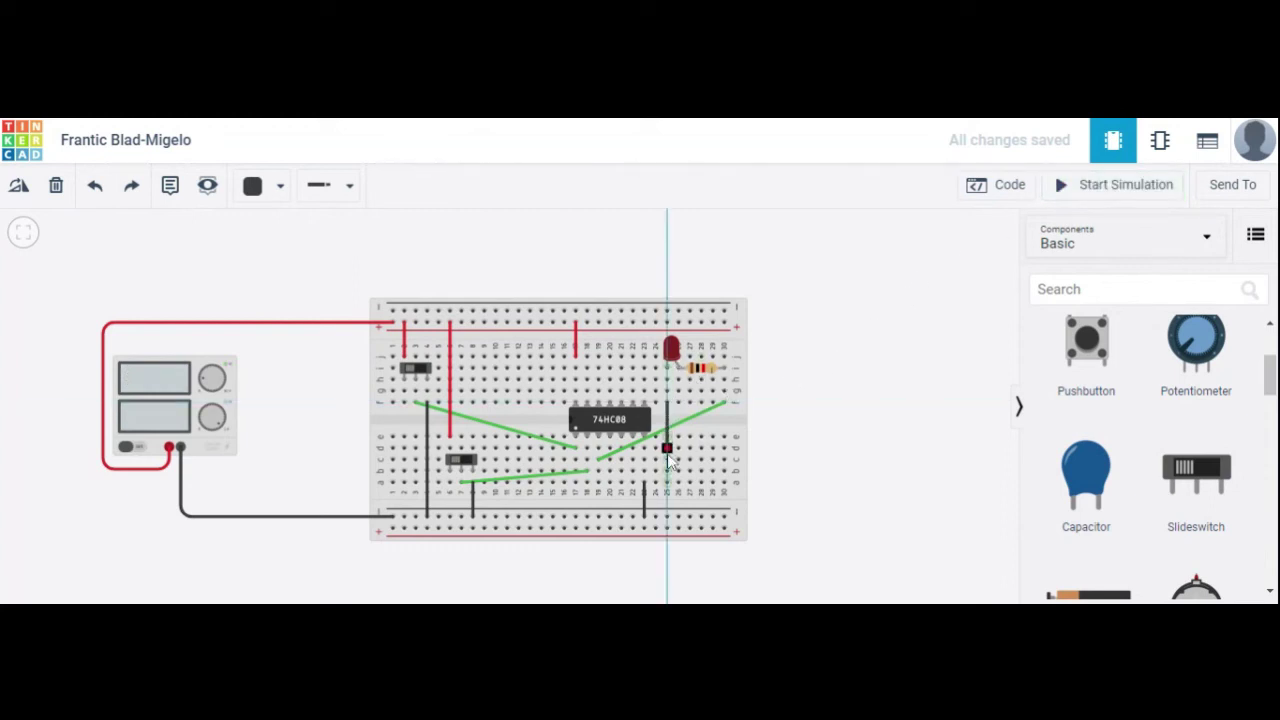
click(667, 518)
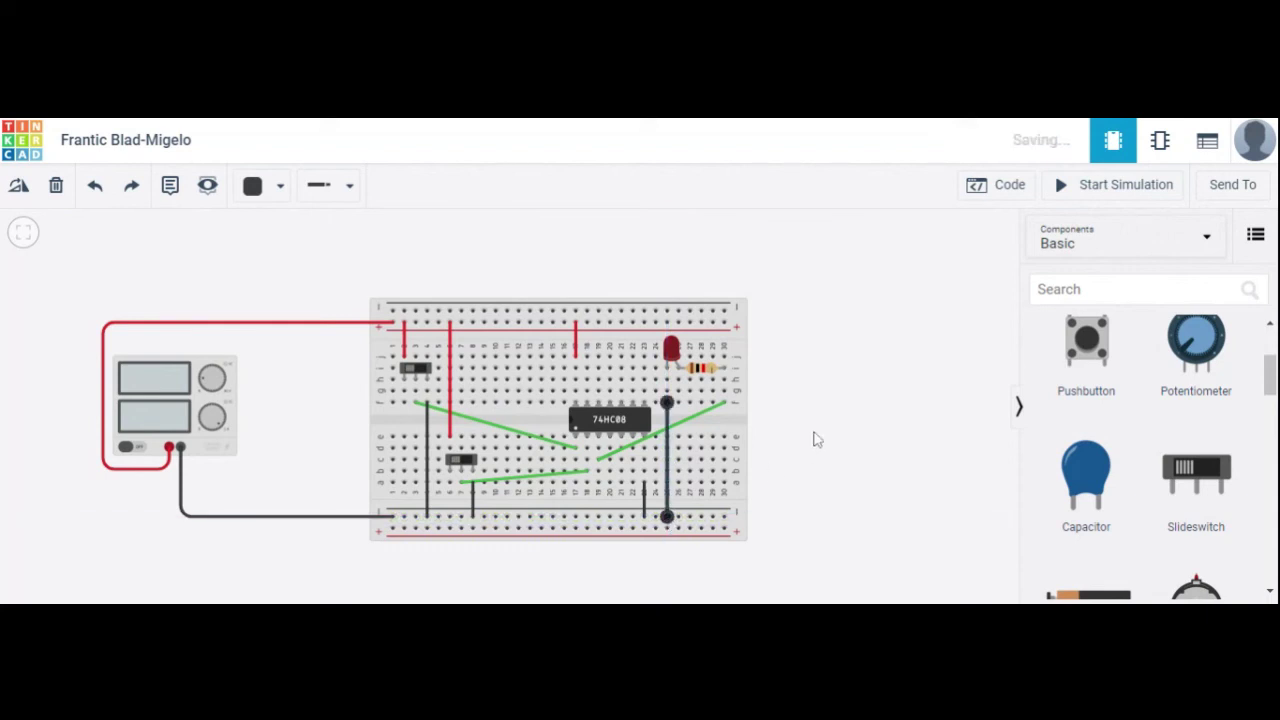
click(1068, 200)
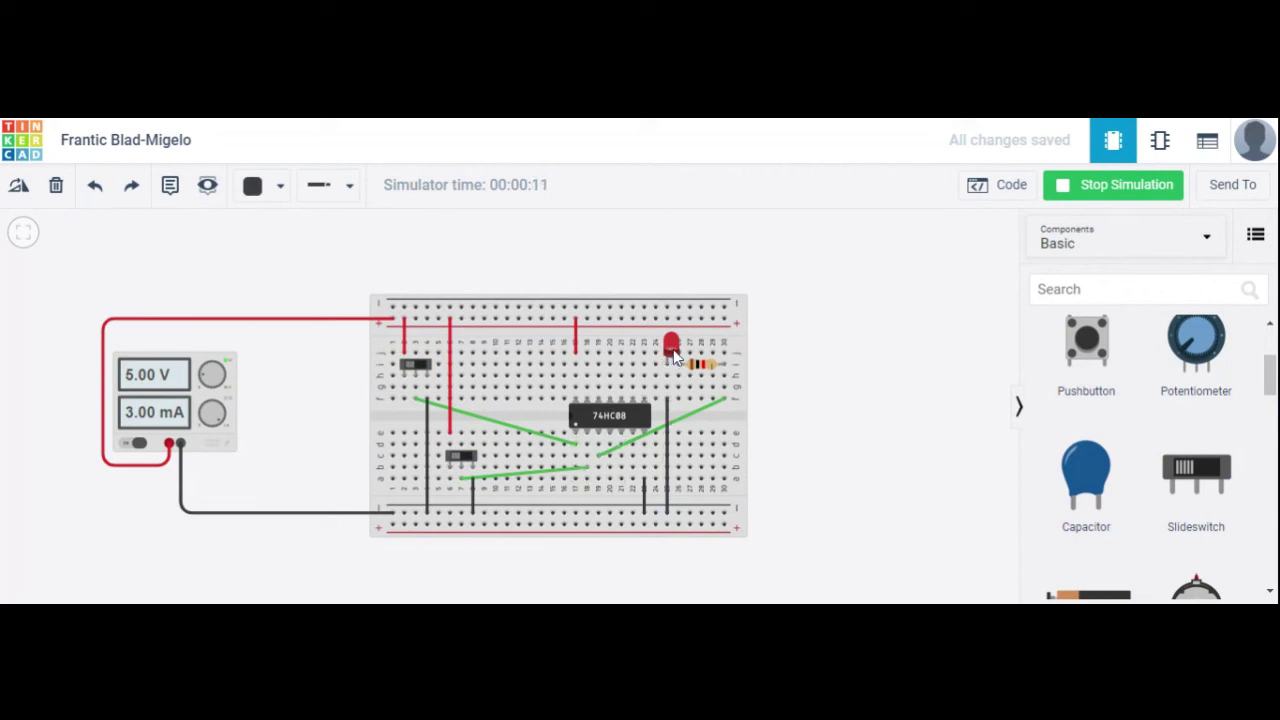
Step: In the running simulation, toggle the lower slide switch so the LED turns off
click(422, 369)
click(465, 459)
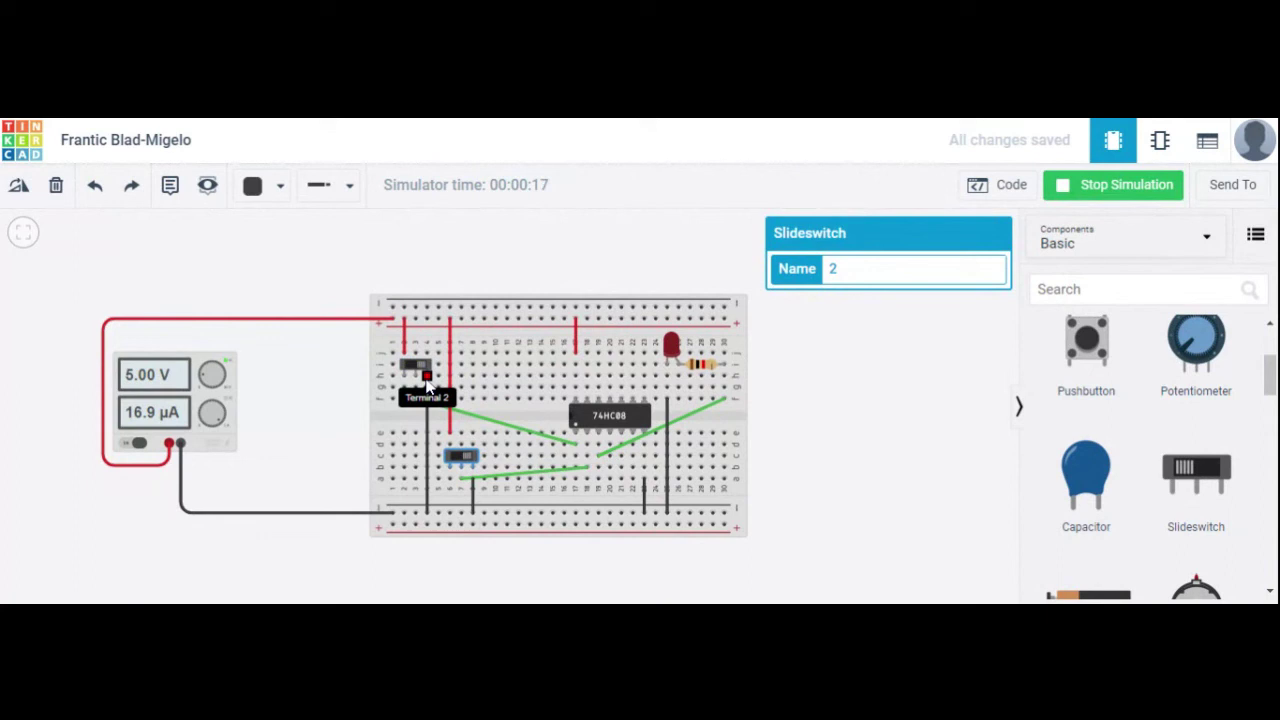
click(463, 456)
Step: Toggle the top switch twice and the lower switch once; the LED stays off at 5.00 V, 17.9 µA
click(418, 367)
click(418, 367)
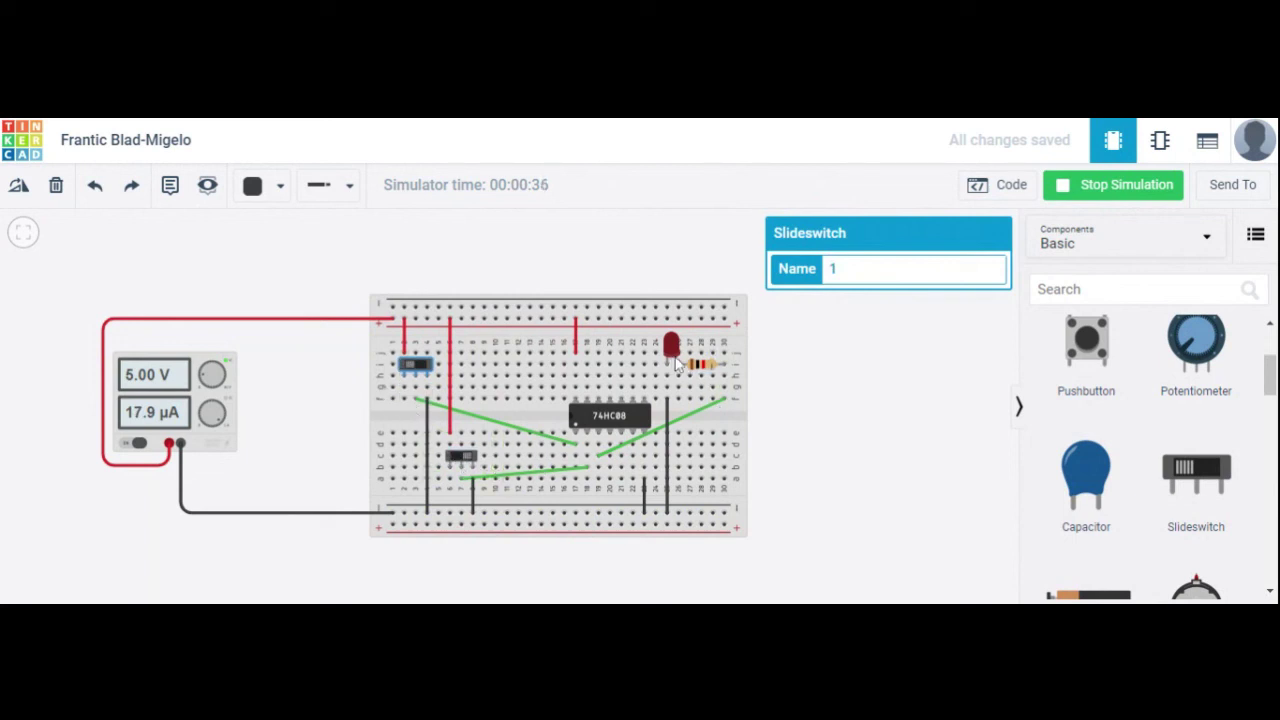
click(427, 367)
click(455, 460)
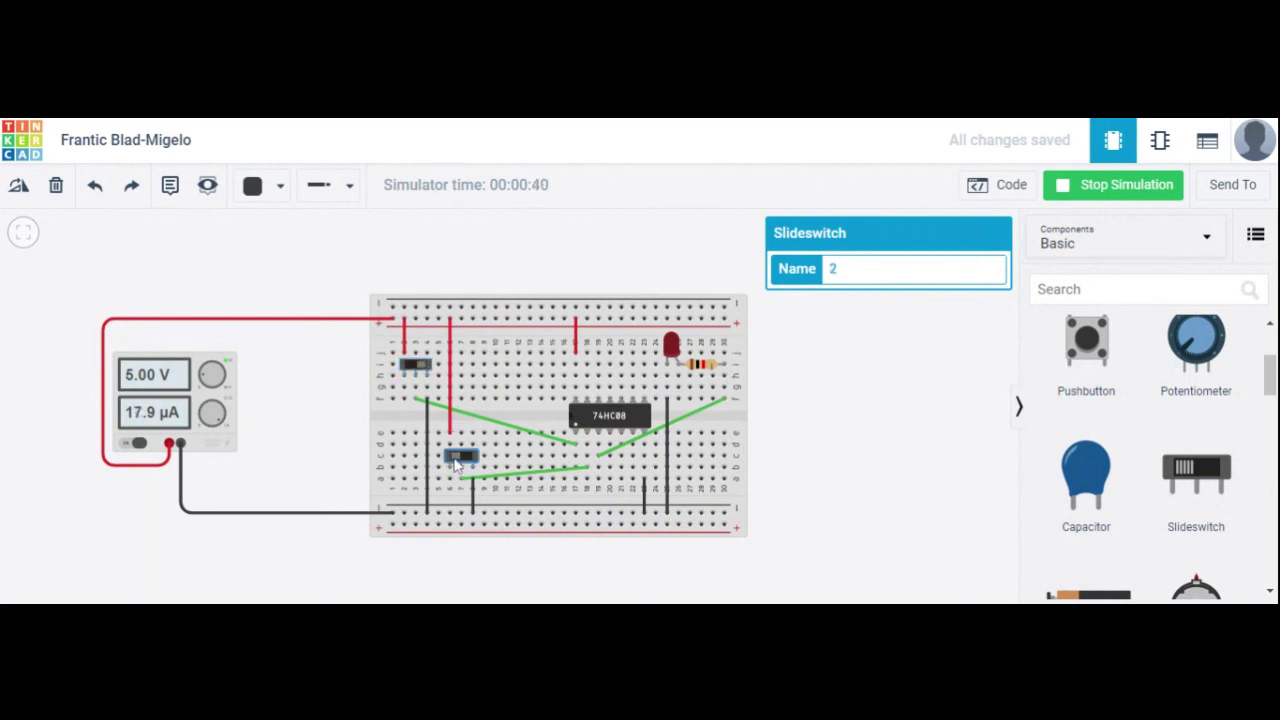